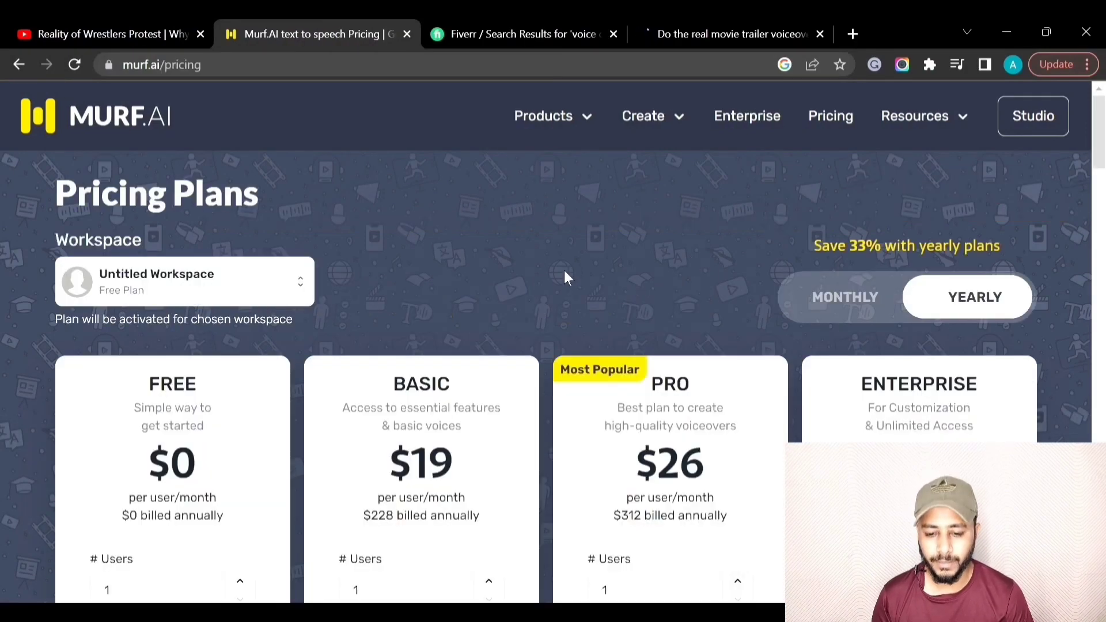
Scroll the Pricing Plans page to the Free $0, Basic $19 and Pro $26 plans.
scroll(566, 277, down, 4)
Compare plan features (Basic 60 voices, Pro 120+ voices), then switch to the Fiverr trailer-voiceover gig.
scroll(568, 278, up, 1)
scroll(566, 278, up, 1)
scroll(559, 277, down, 2)
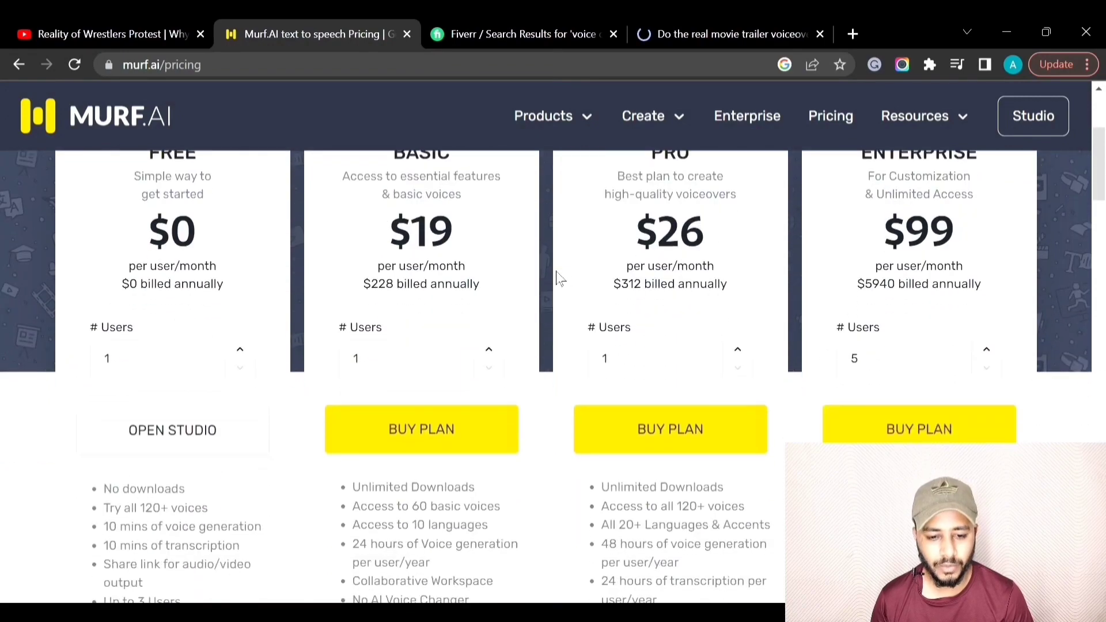
scroll(164, 261, down, 2)
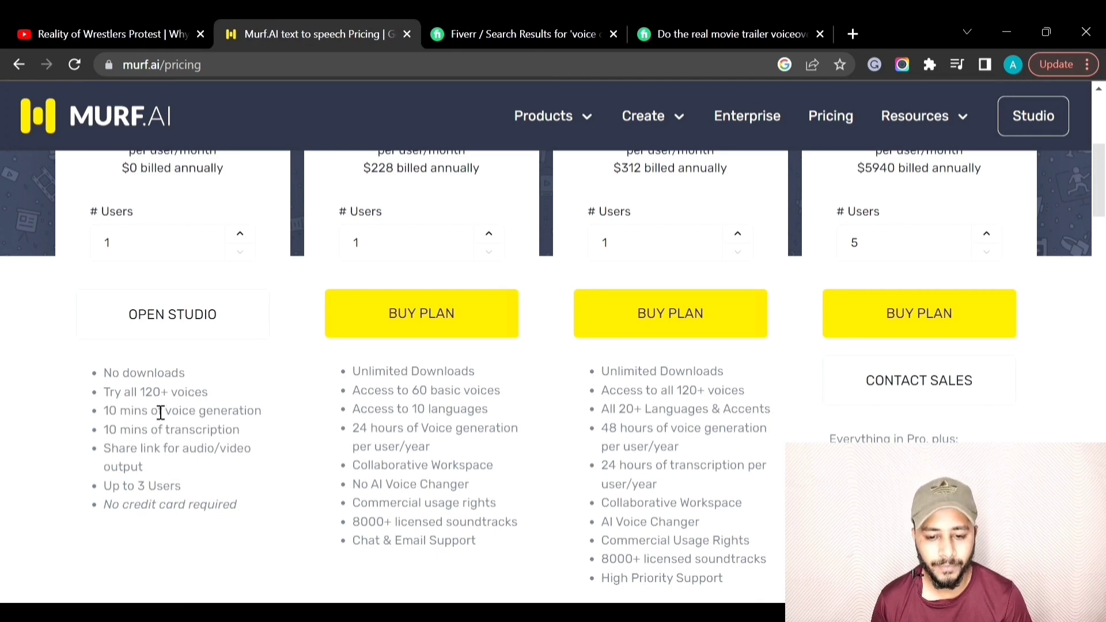
scroll(444, 397, up, 2)
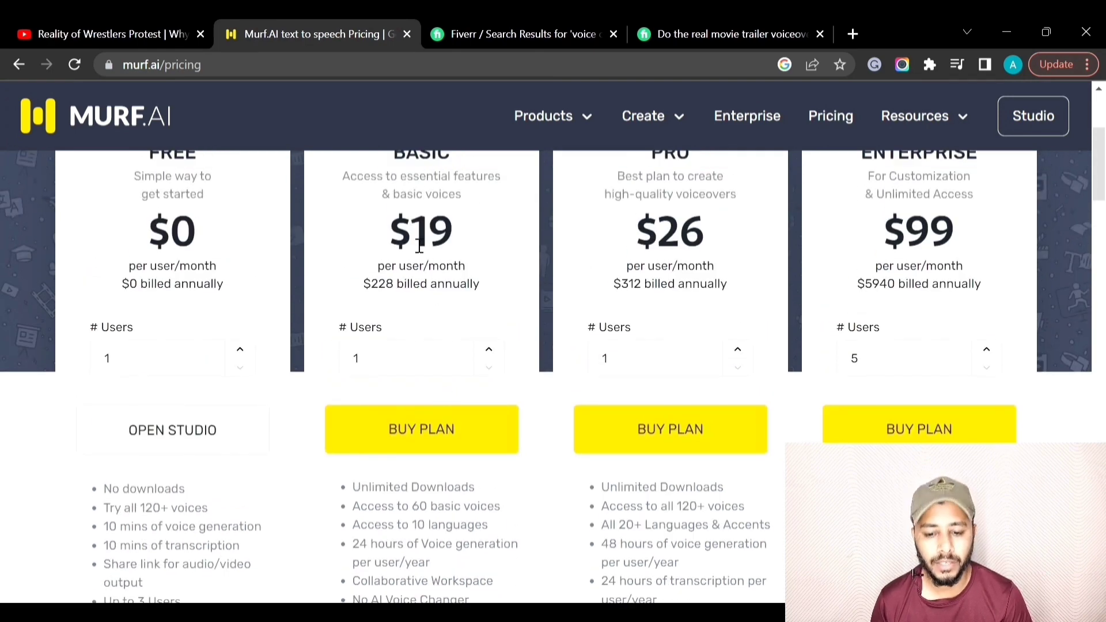
scroll(419, 245, down, 2)
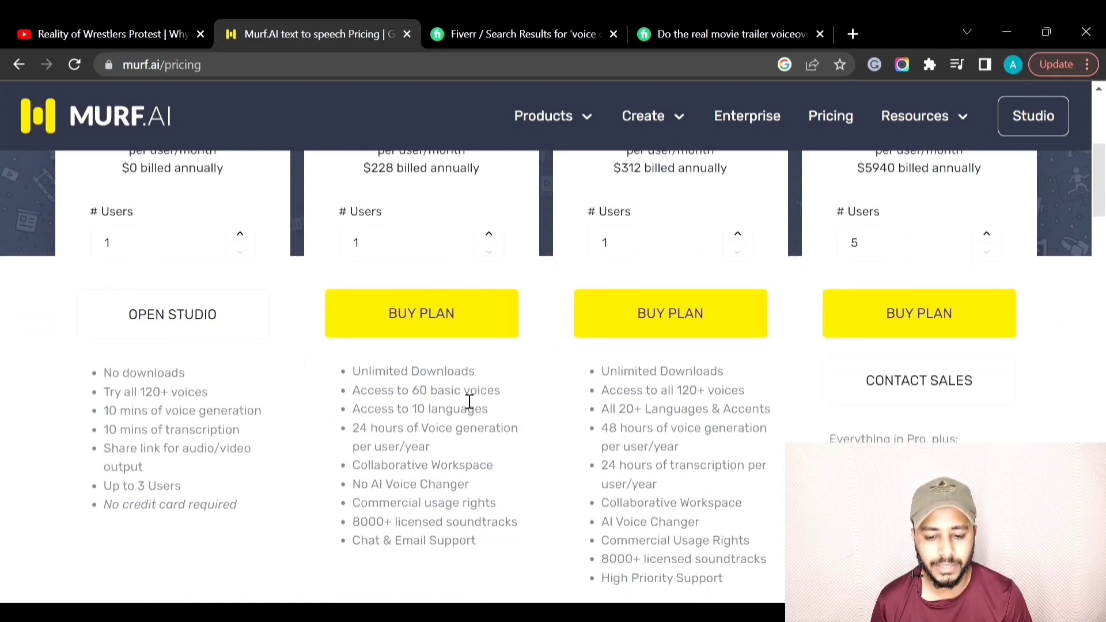
scroll(494, 402, down, 2)
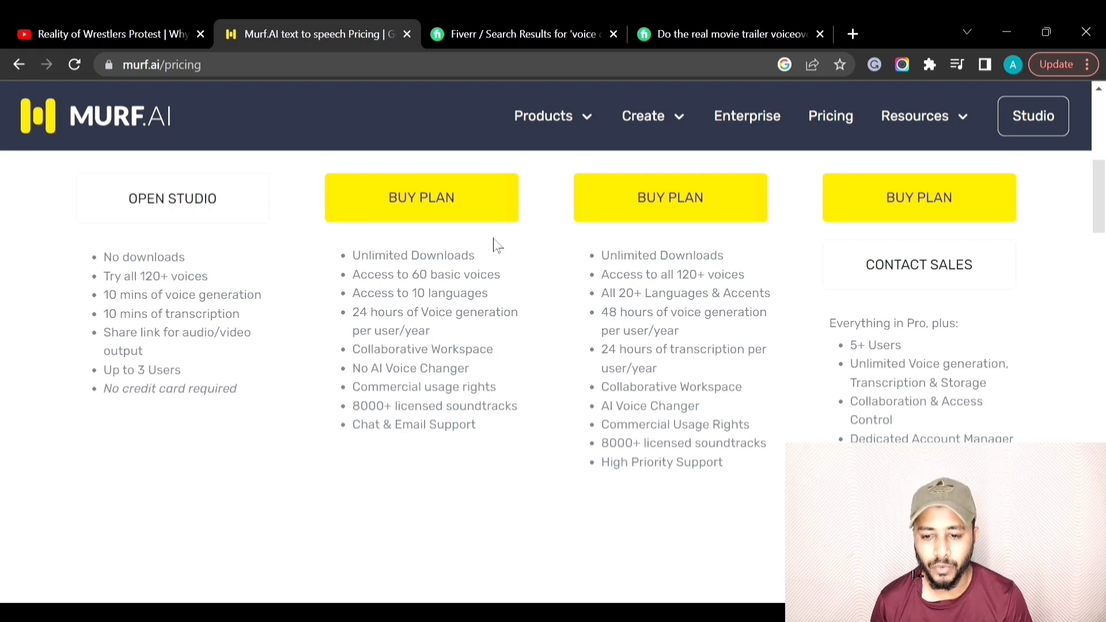
click(692, 29)
Set the Fiverr gig to 105 words for a US$145 quote, then return to Murf.AI pricing.
scroll(453, 282, down, 2)
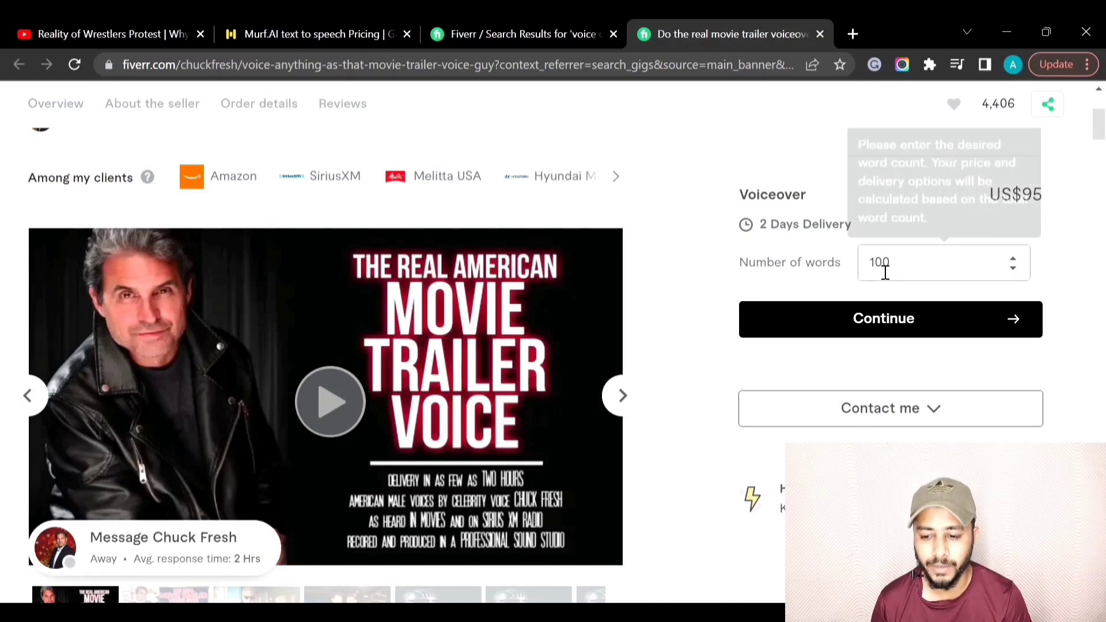
click(1013, 259)
click(1014, 259)
click(1013, 259)
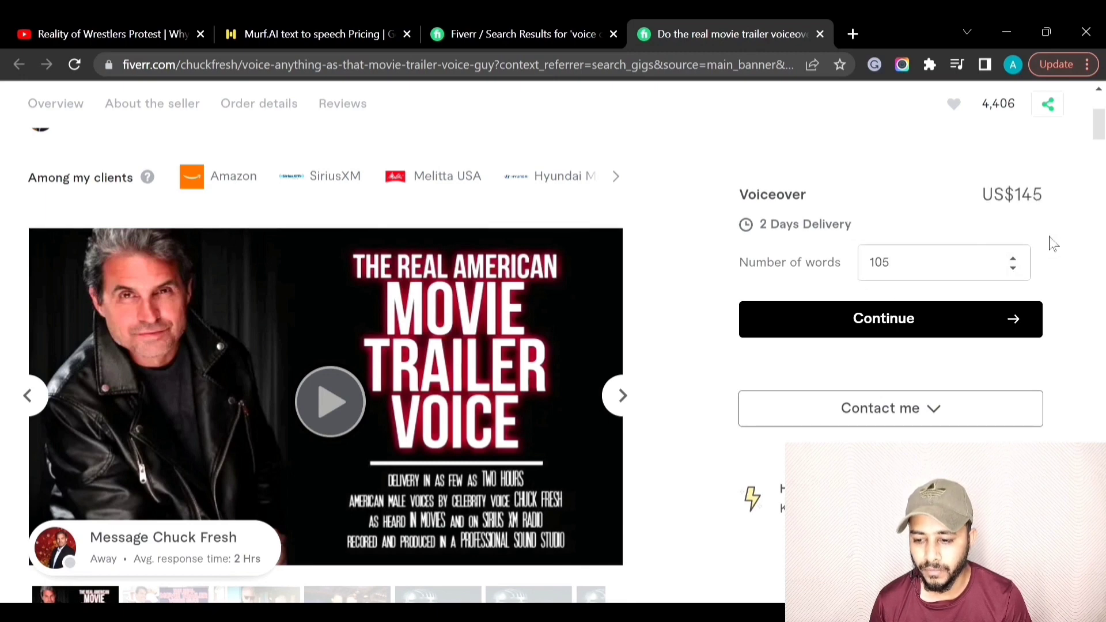
double_click(877, 263)
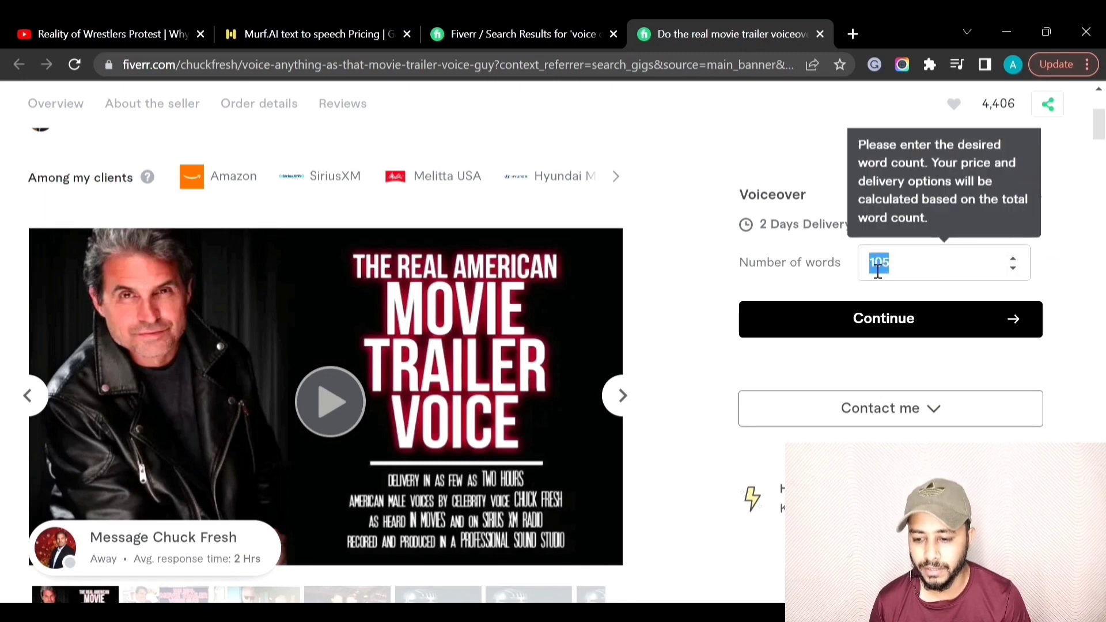
click(1044, 244)
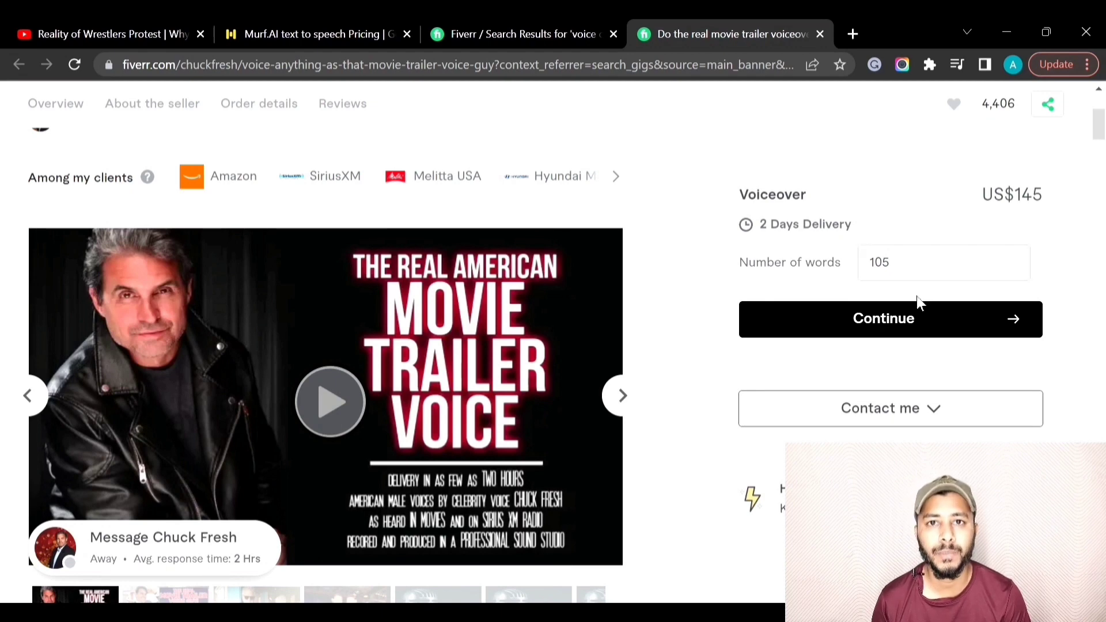
click(306, 36)
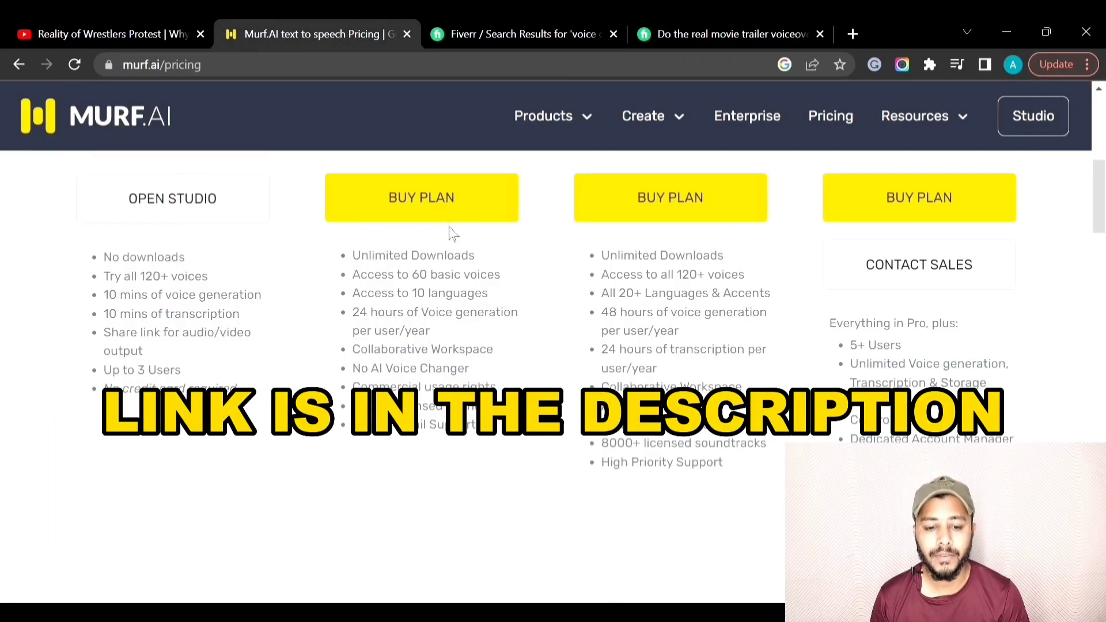
Go back to the murf.ai home page, open Studio and start a new project.
scroll(452, 233, up, 6)
scroll(229, 390, down, 4)
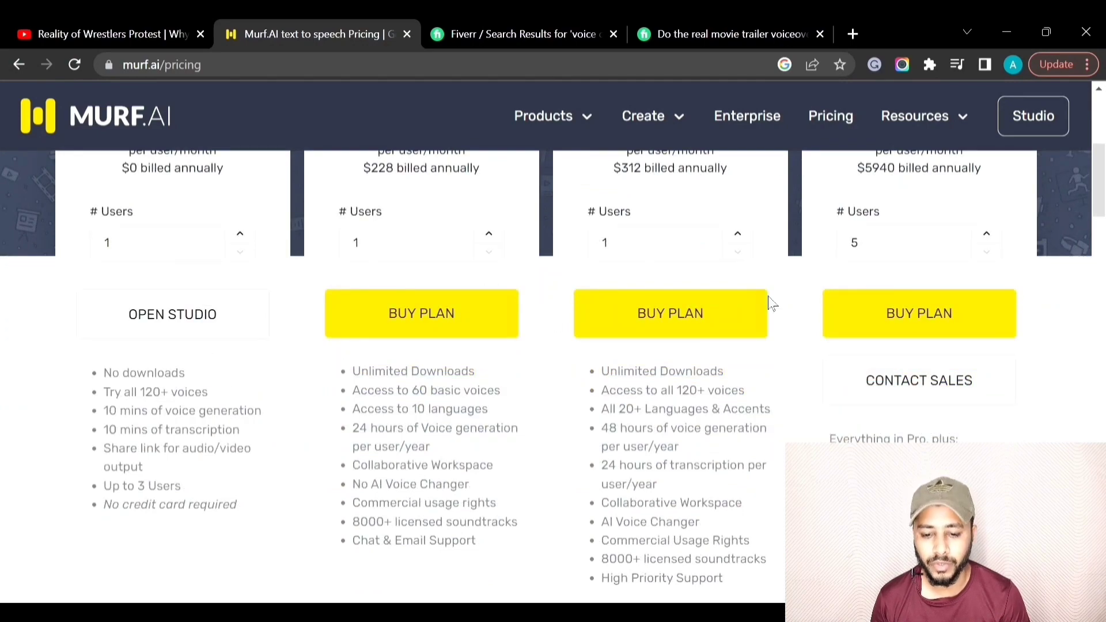
scroll(794, 324, up, 1)
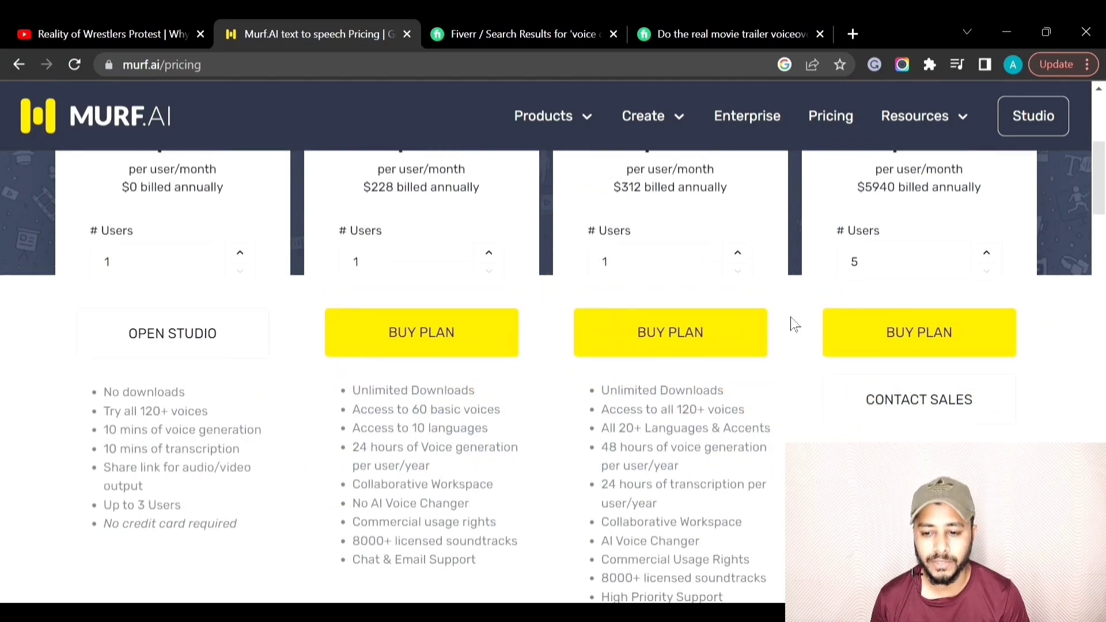
scroll(791, 317, up, 6)
key(alt+Left)
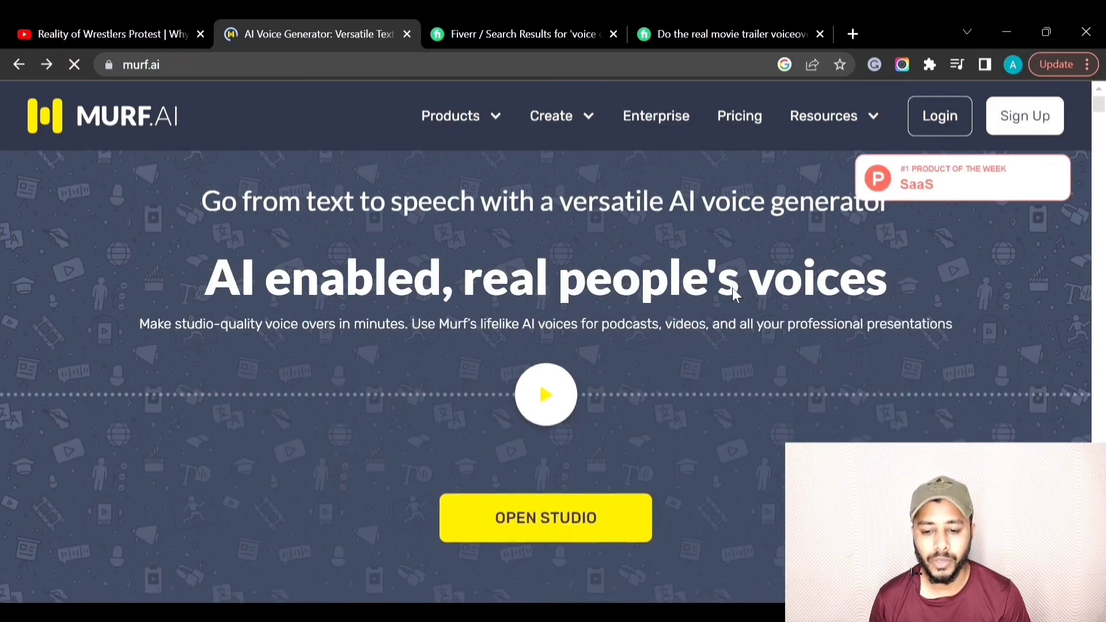
scroll(634, 311, down, 4)
click(598, 306)
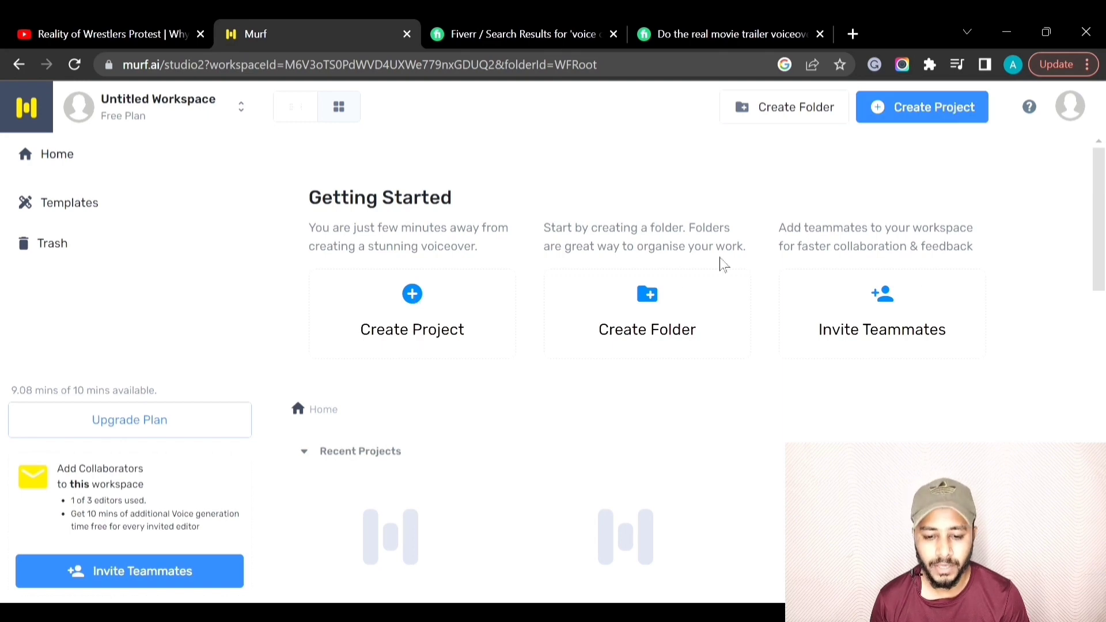
click(412, 314)
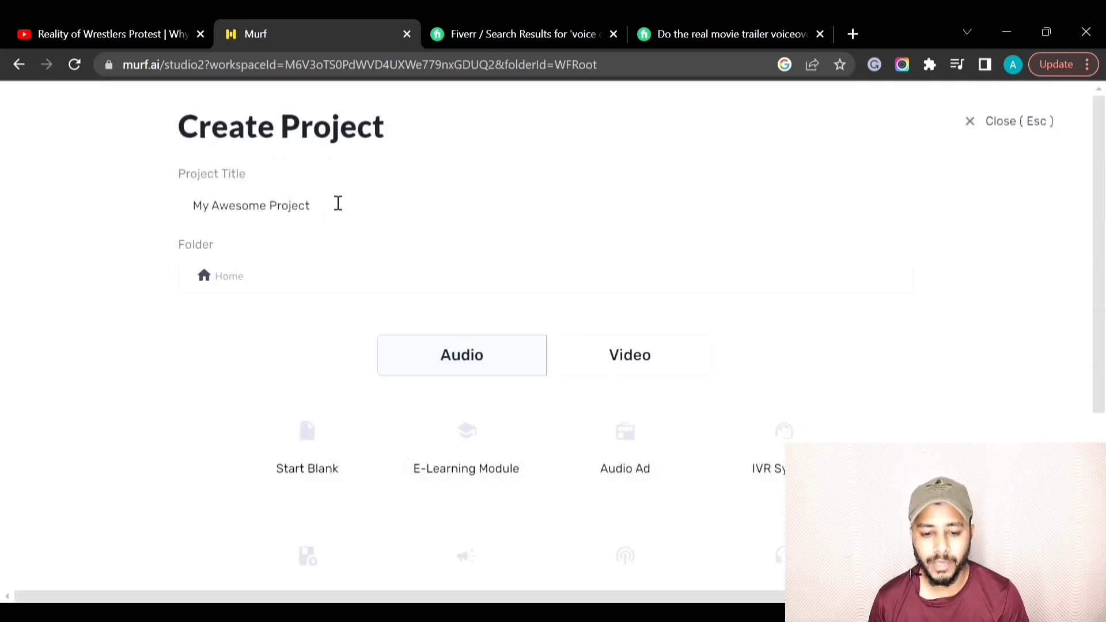
Title the project 'Voice over' and create it from the blank Audio template.
drag(336, 205, 161, 214)
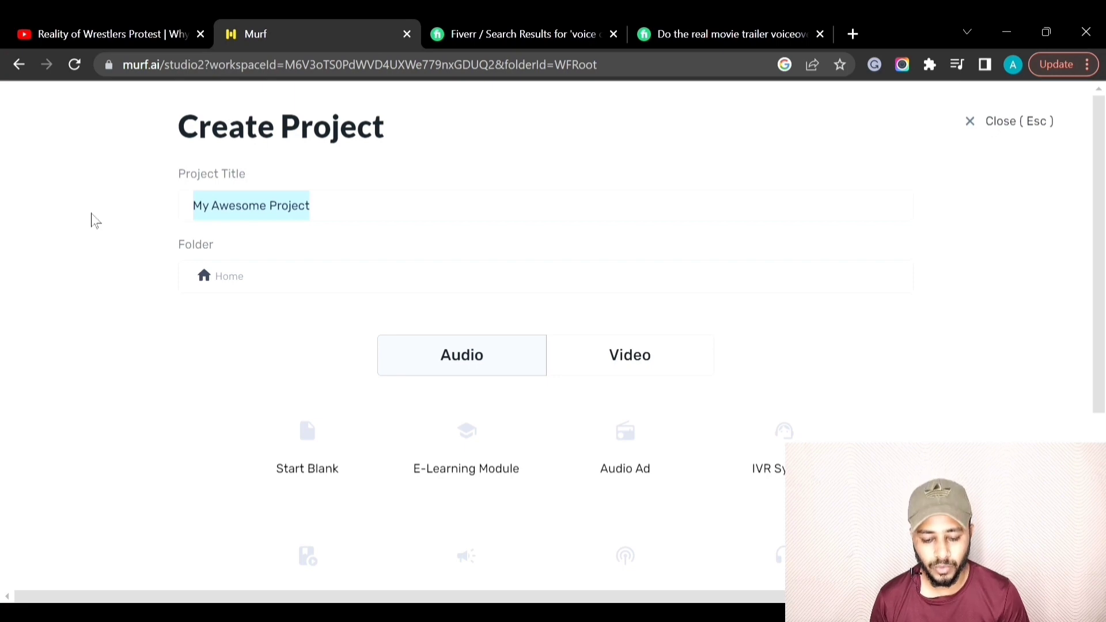
text(Voice over)
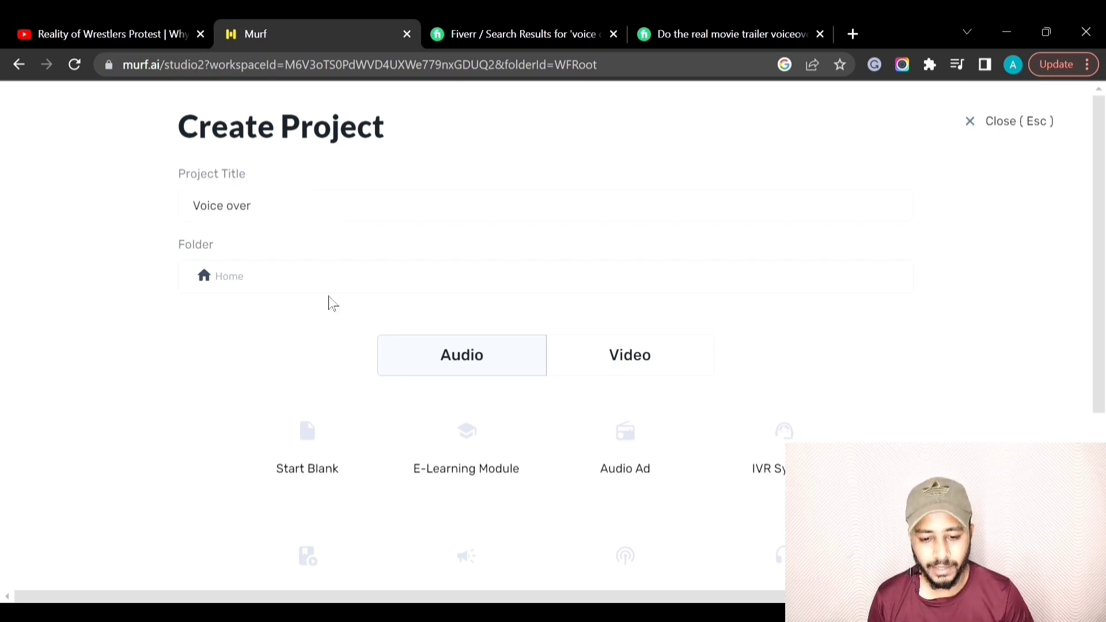
scroll(556, 365, down, 2)
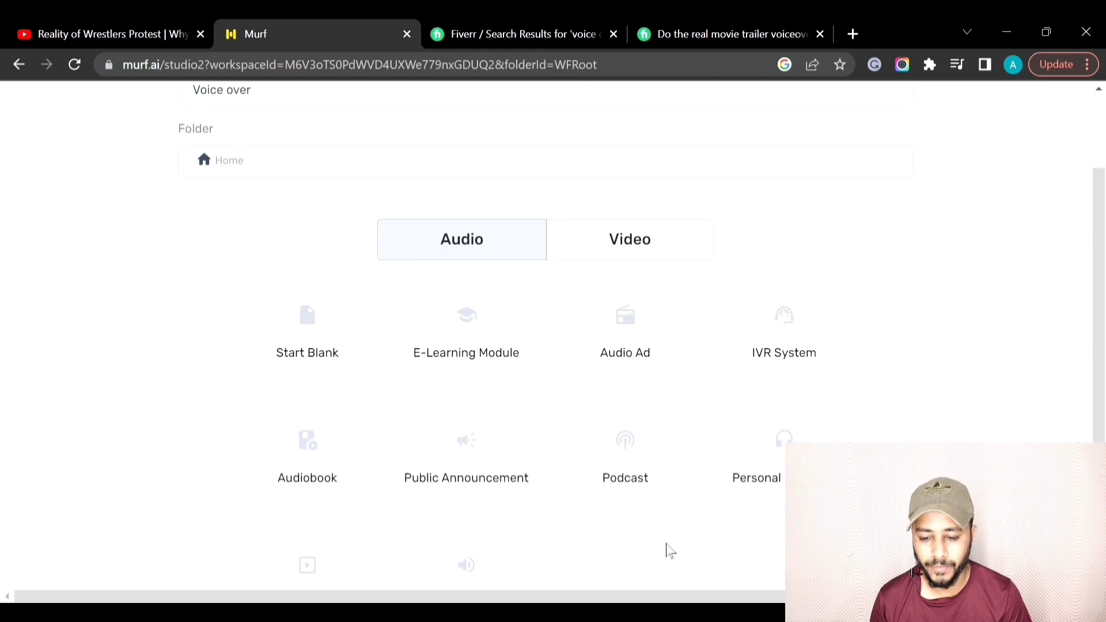
scroll(629, 397, down, 2)
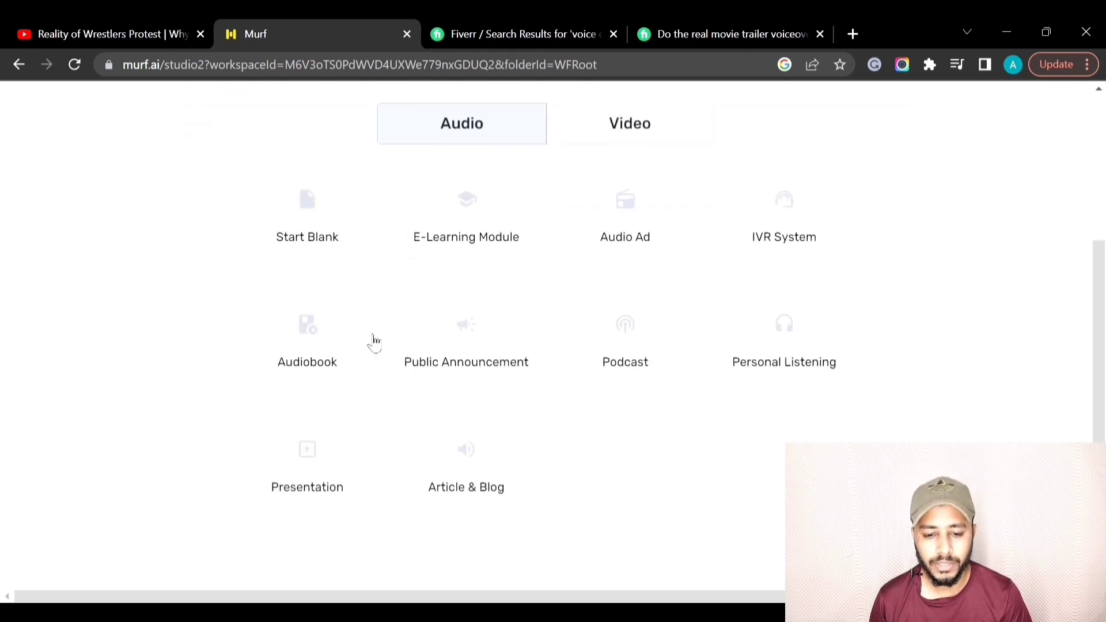
click(288, 221)
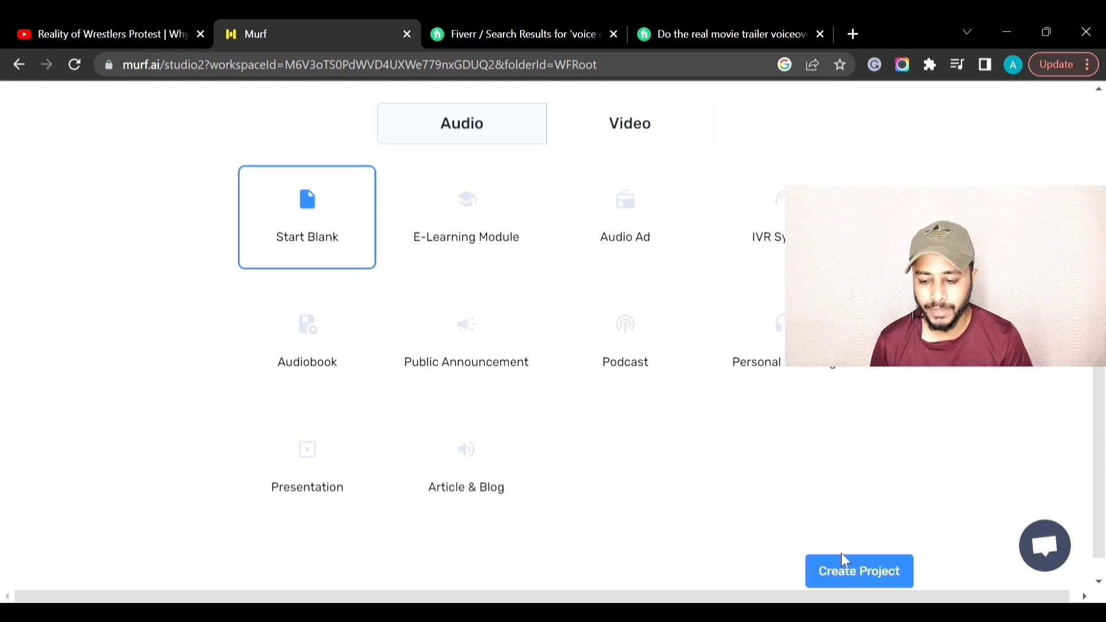
click(851, 562)
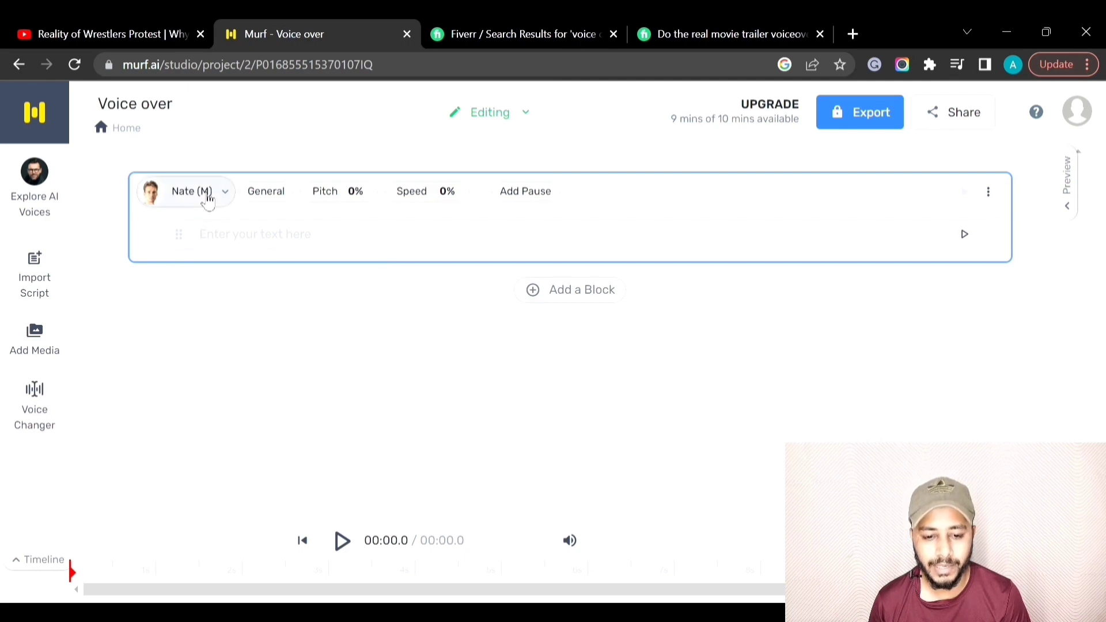
Open the voice picker and preview the Terrell voice sample.
click(203, 196)
scroll(639, 324, up, 2)
scroll(639, 324, up, 1)
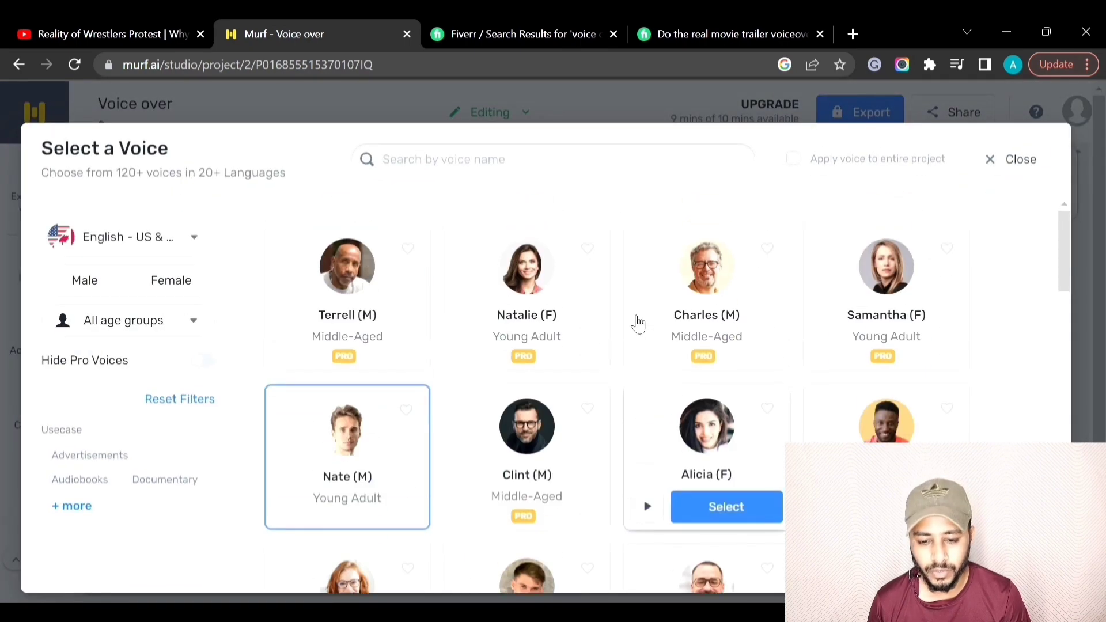
scroll(639, 324, down, 20)
scroll(639, 324, up, 10)
mouse_move(403, 341)
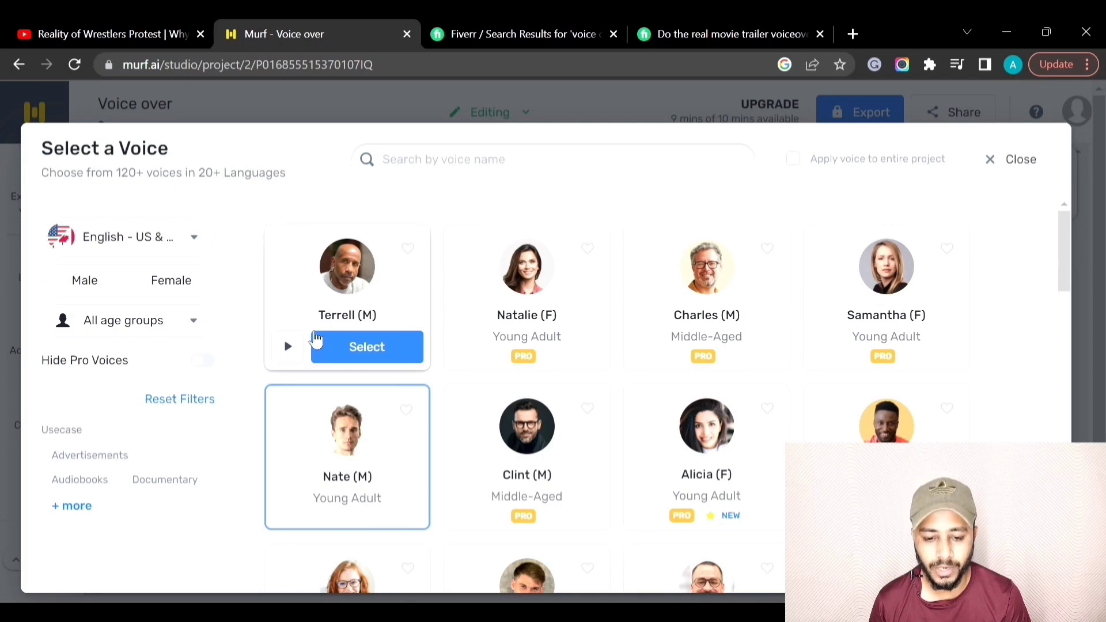
click(302, 350)
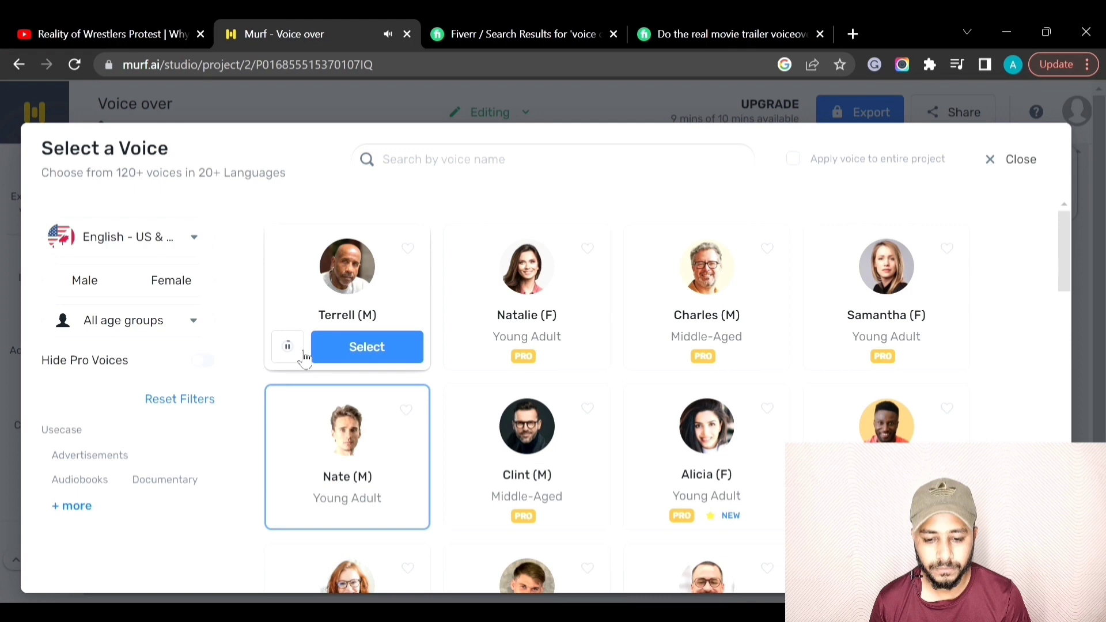
click(300, 354)
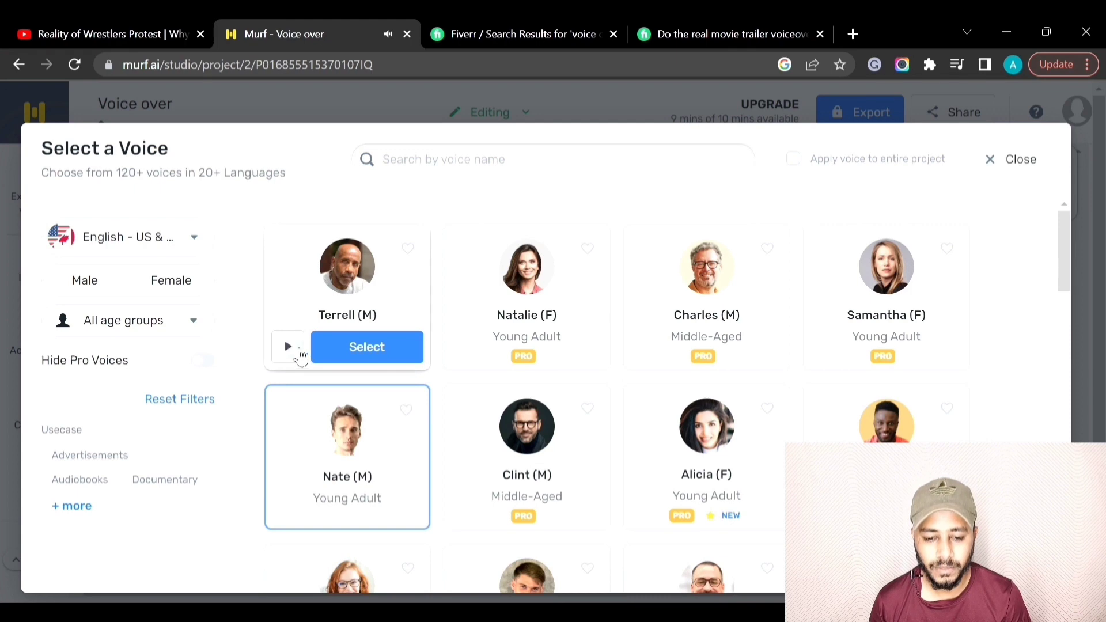
Play and then stop Natalie's voice sample.
mouse_move(460, 345)
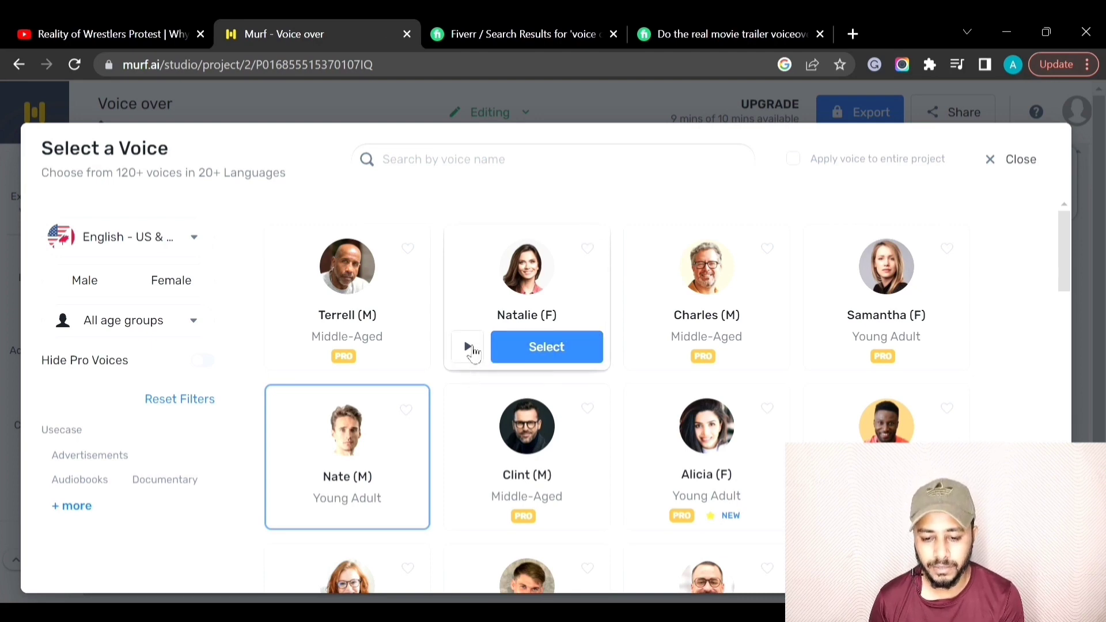
click(469, 347)
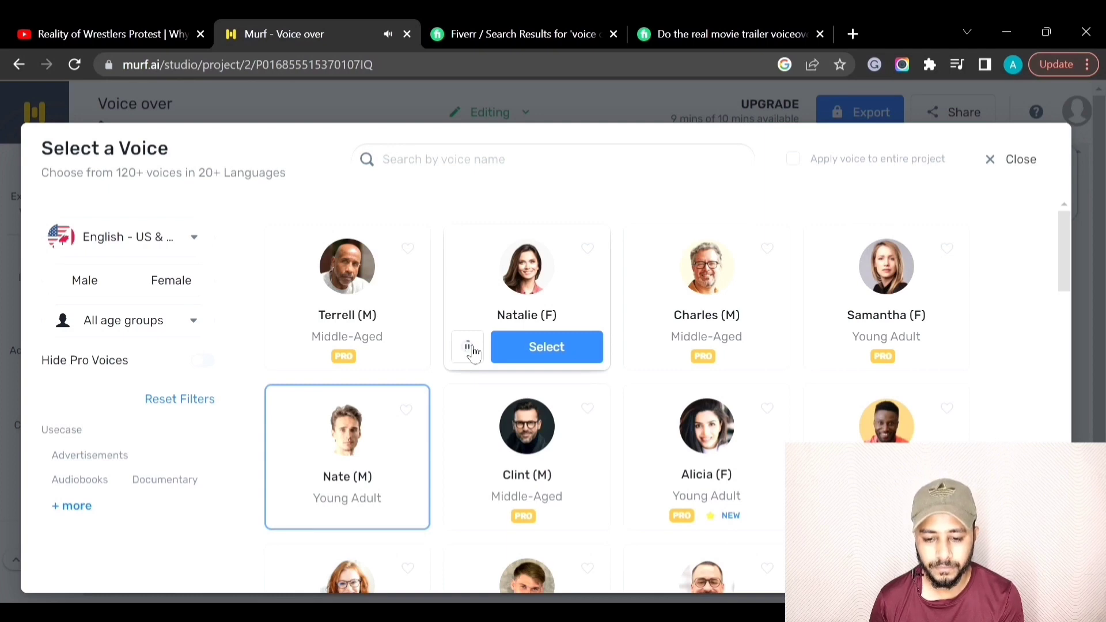
click(469, 348)
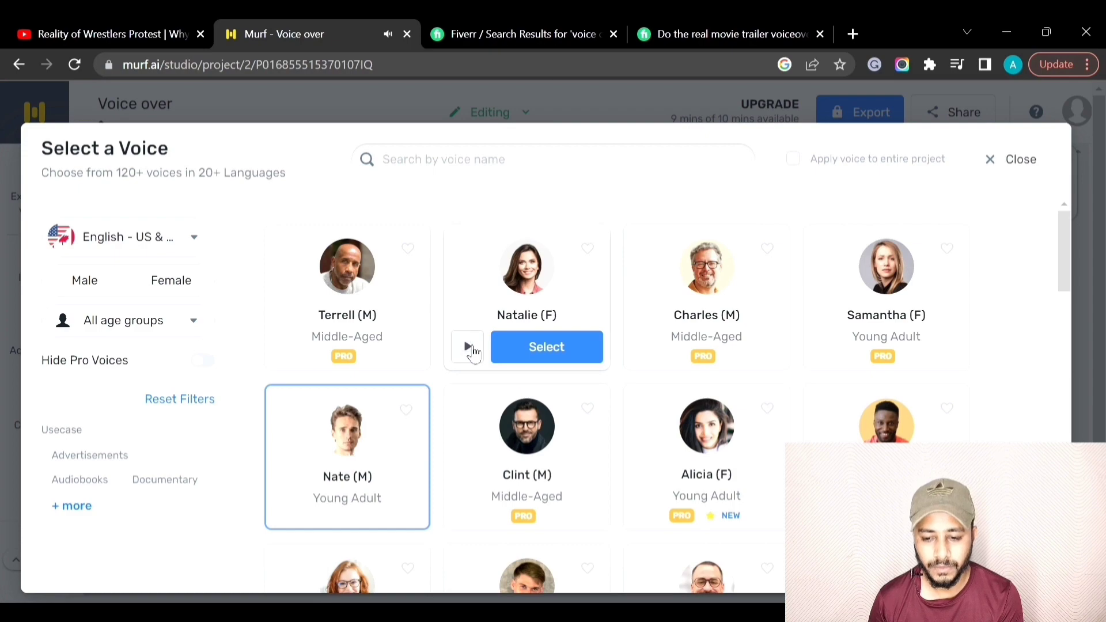
scroll(593, 333, down, 3)
scroll(593, 334, up, 3)
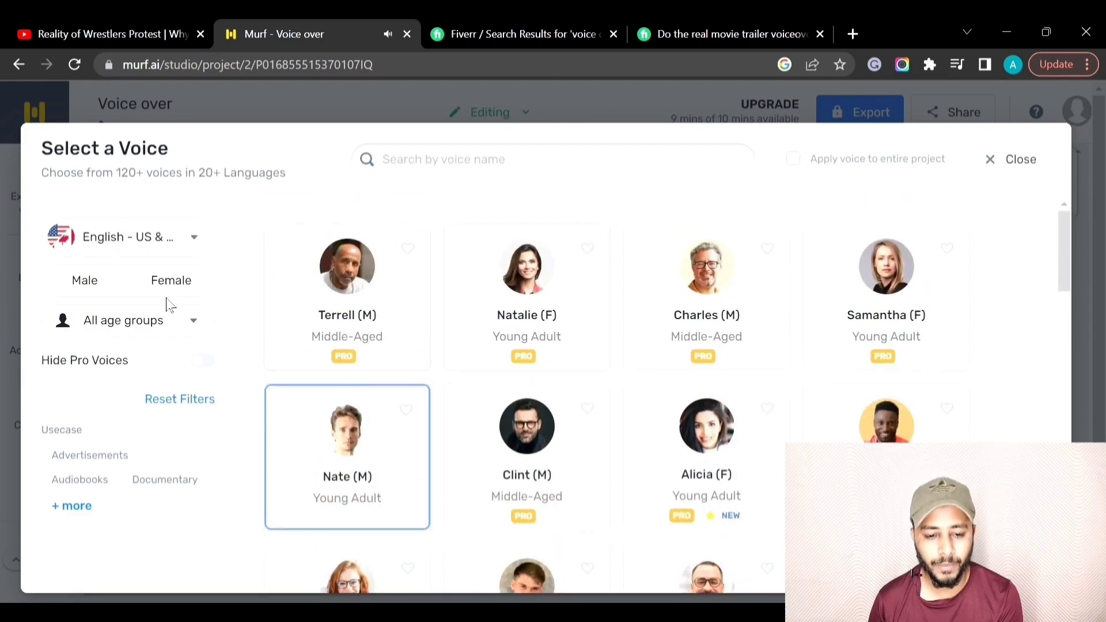
Filter the voices to English - UK, Male, Middle-Aged.
click(203, 243)
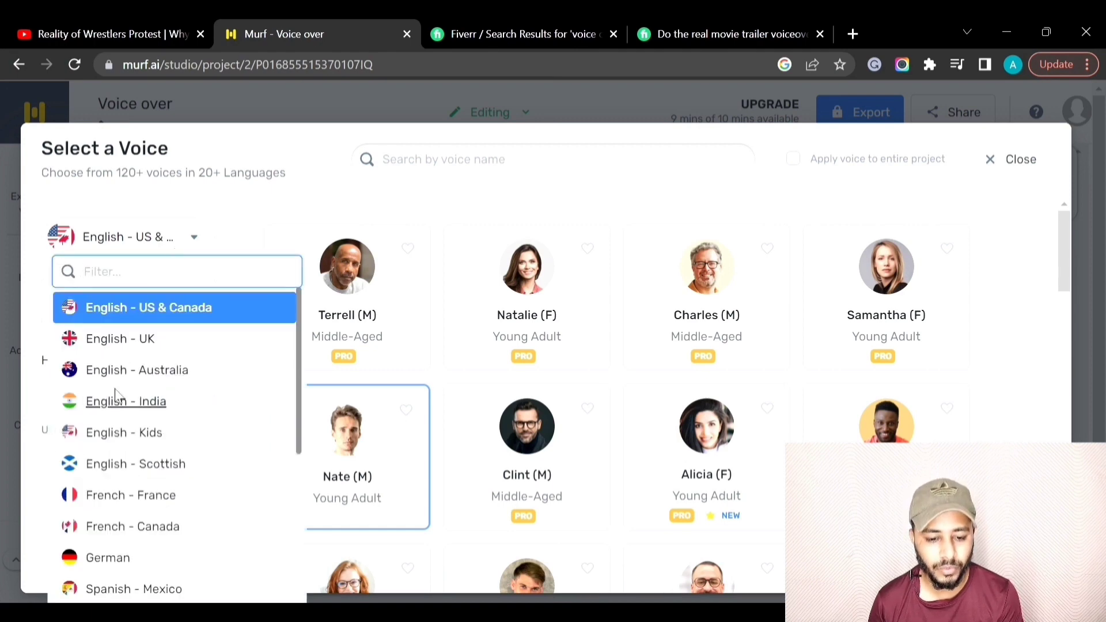
click(118, 348)
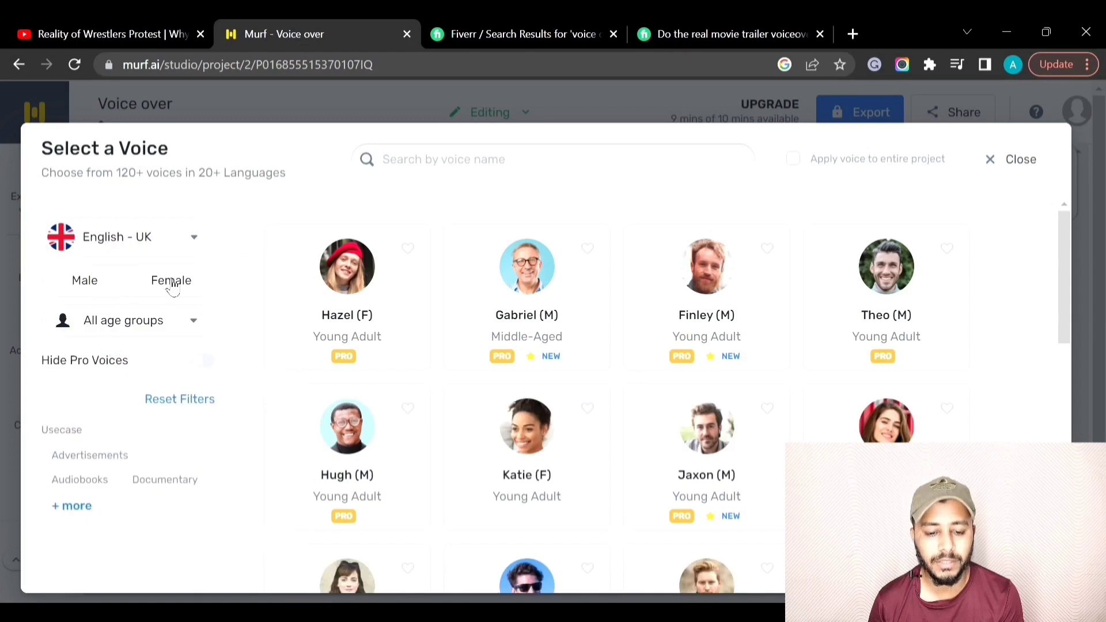
click(81, 287)
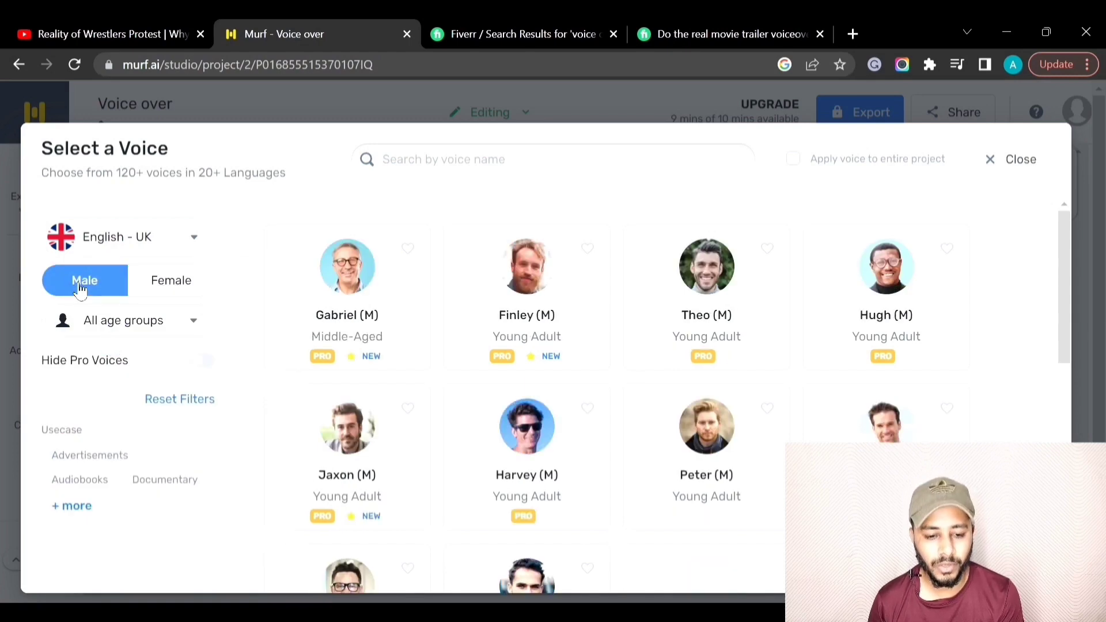
click(156, 322)
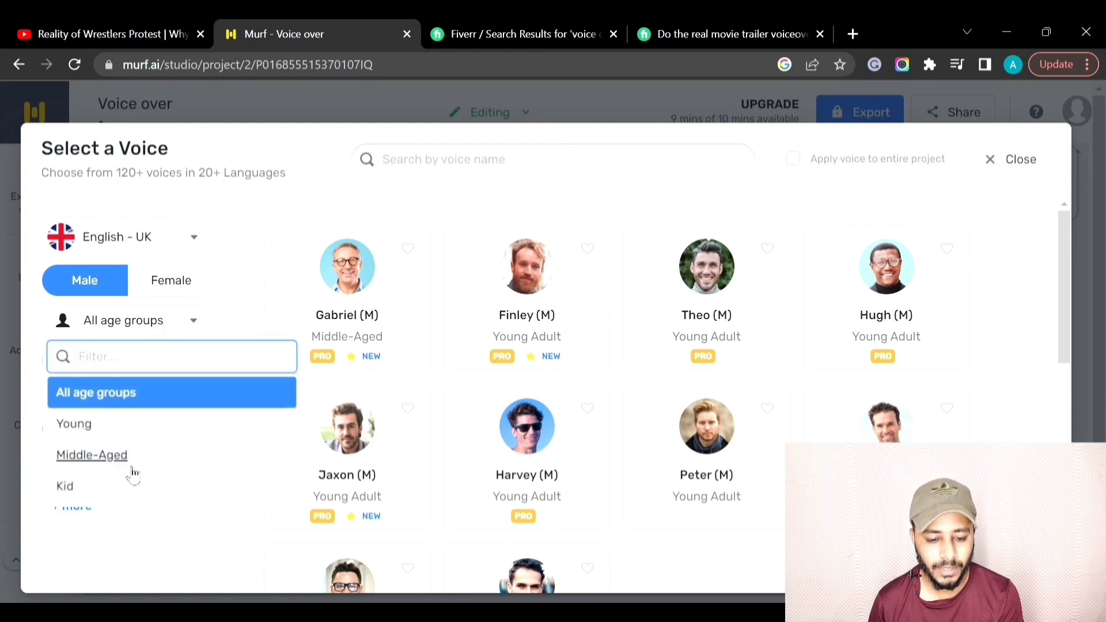
click(114, 459)
Toggle Hide Pro Voices on and off, then assign Aiden (M) to the block.
mouse_move(413, 334)
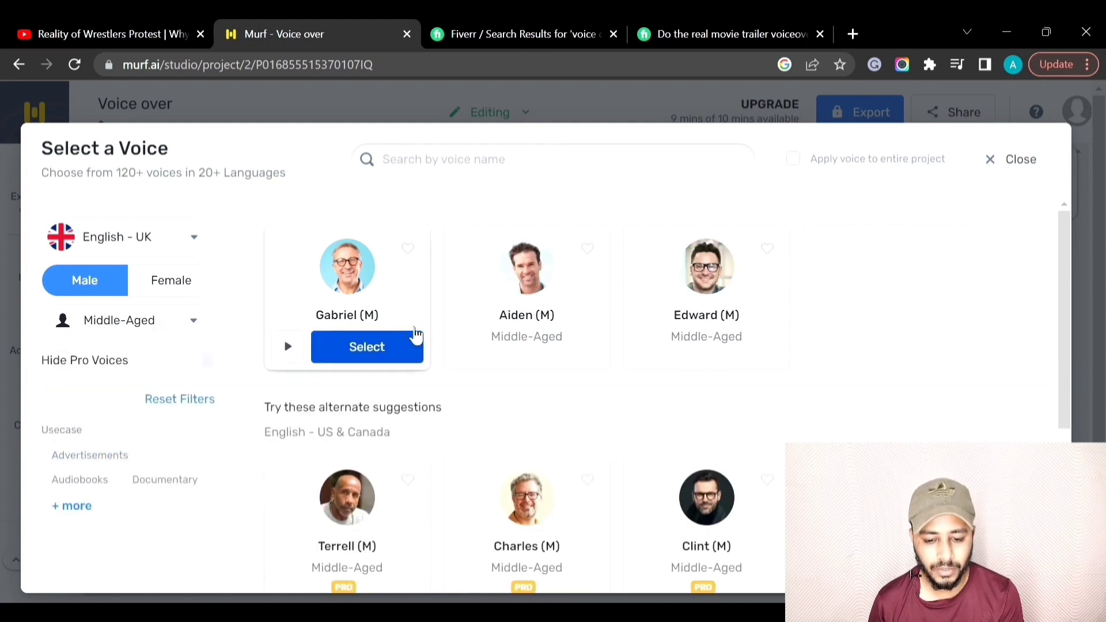
scroll(691, 346, down, 5)
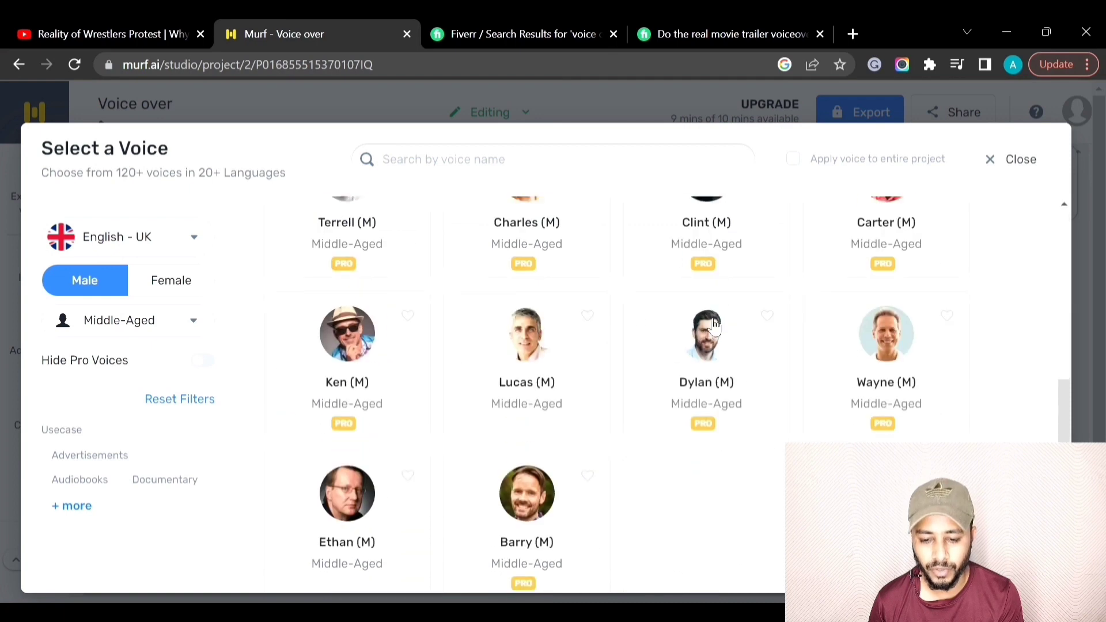
scroll(634, 352, up, 5)
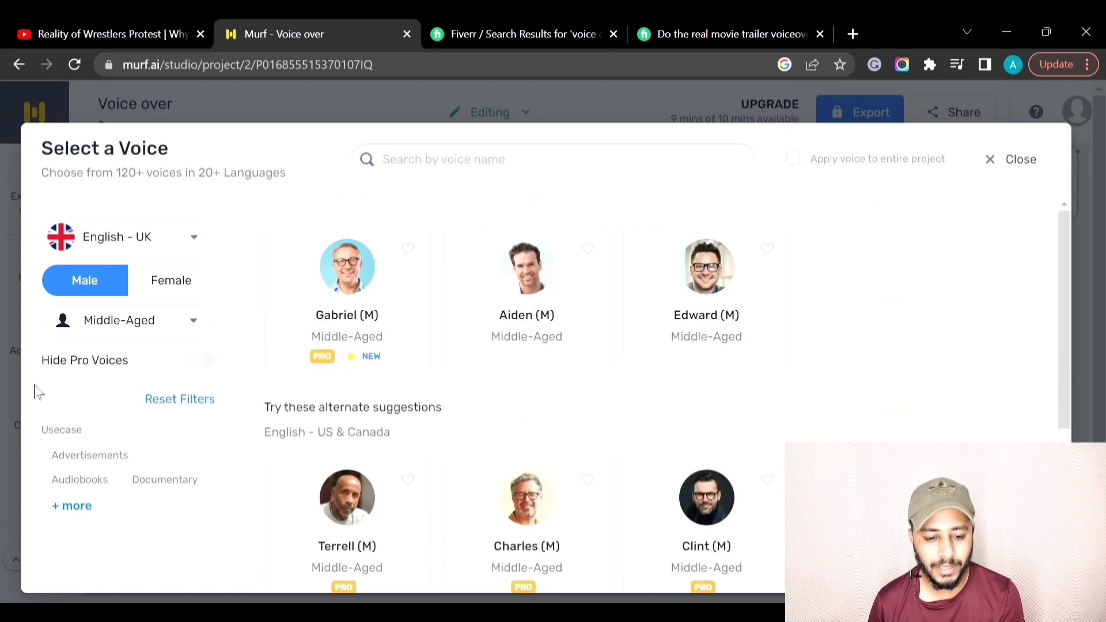
click(206, 362)
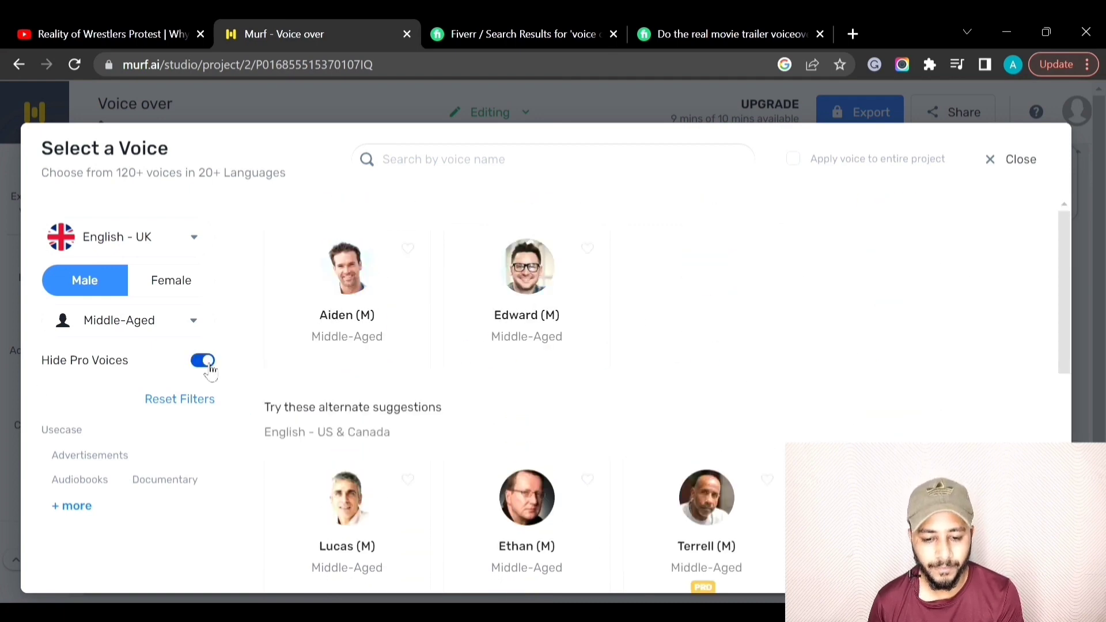
click(210, 369)
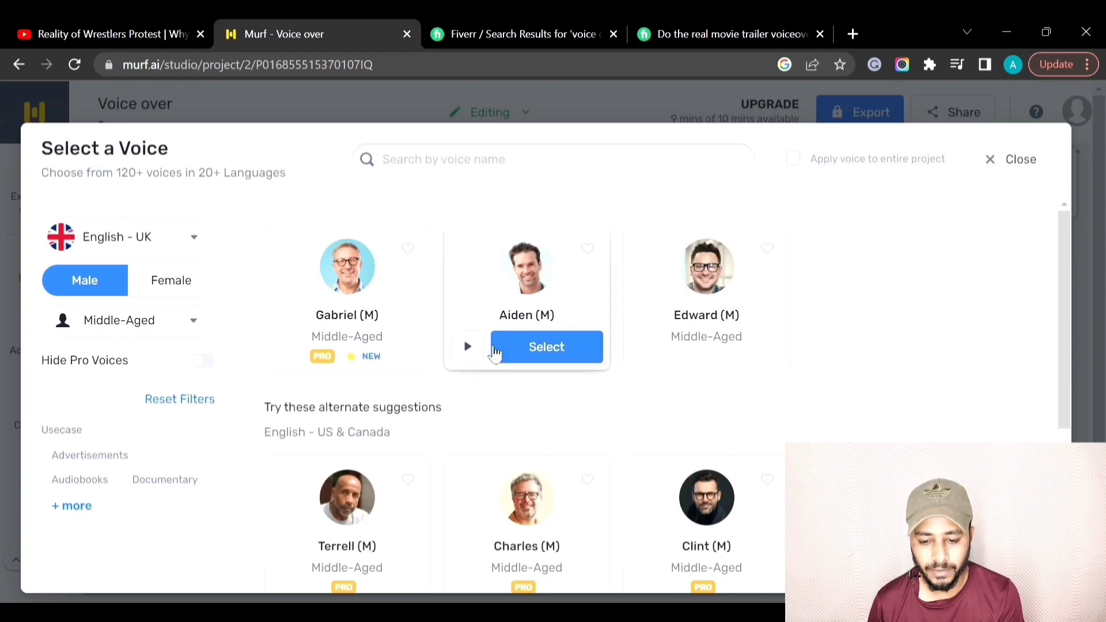
click(557, 349)
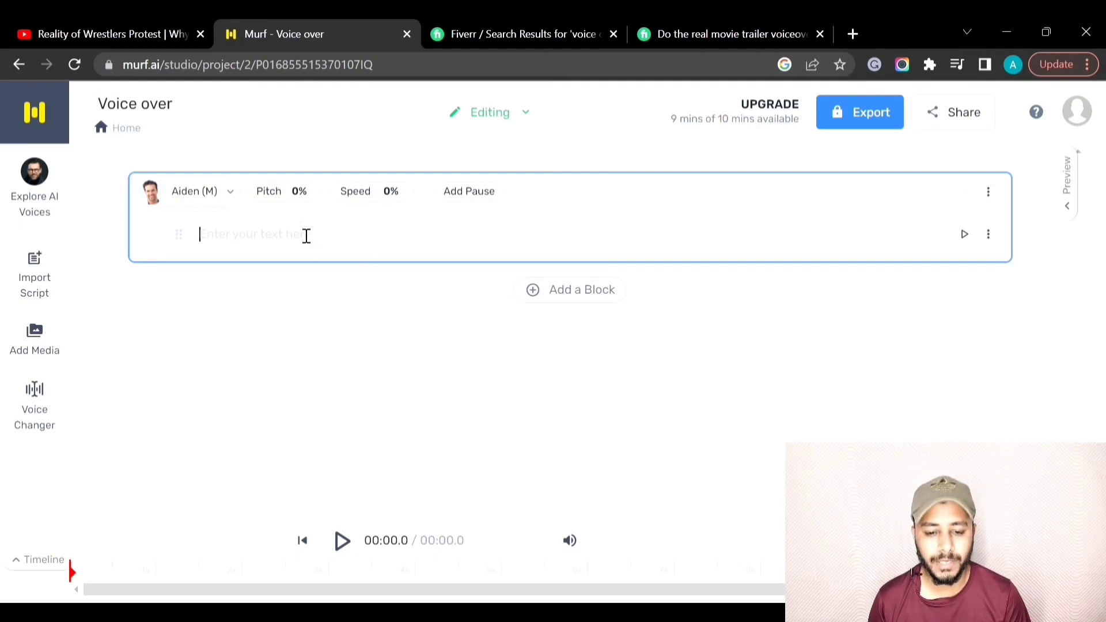
Paste the quantum-computing script using Split Script by Sentences, starting 'Welcome, tech enthusiasts…'.
key(ctrl+v)
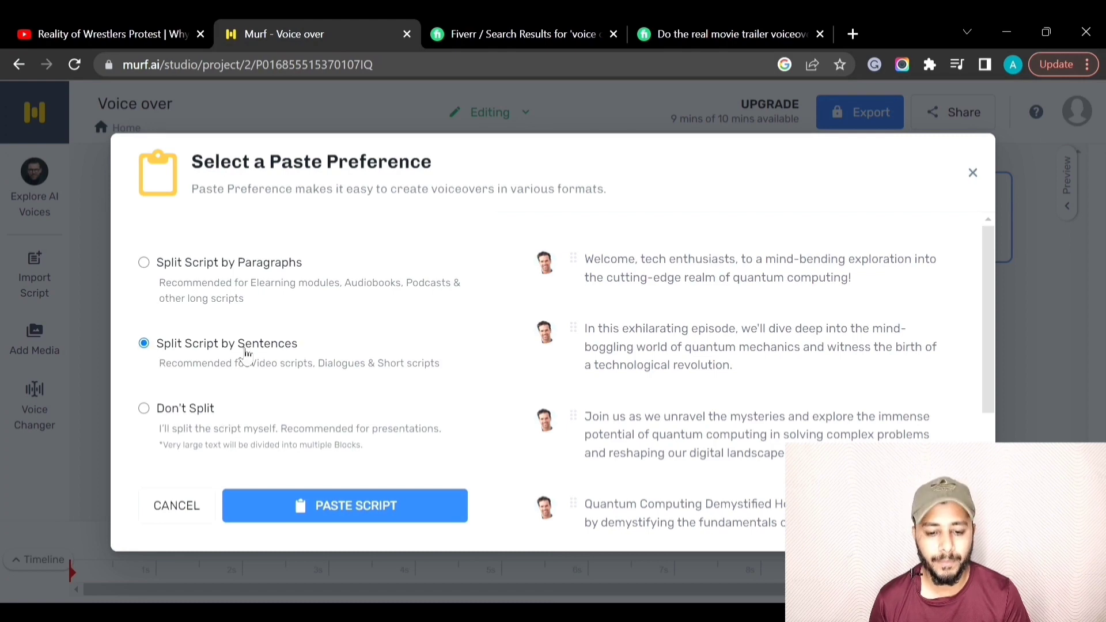
click(354, 507)
scroll(412, 312, up, 10)
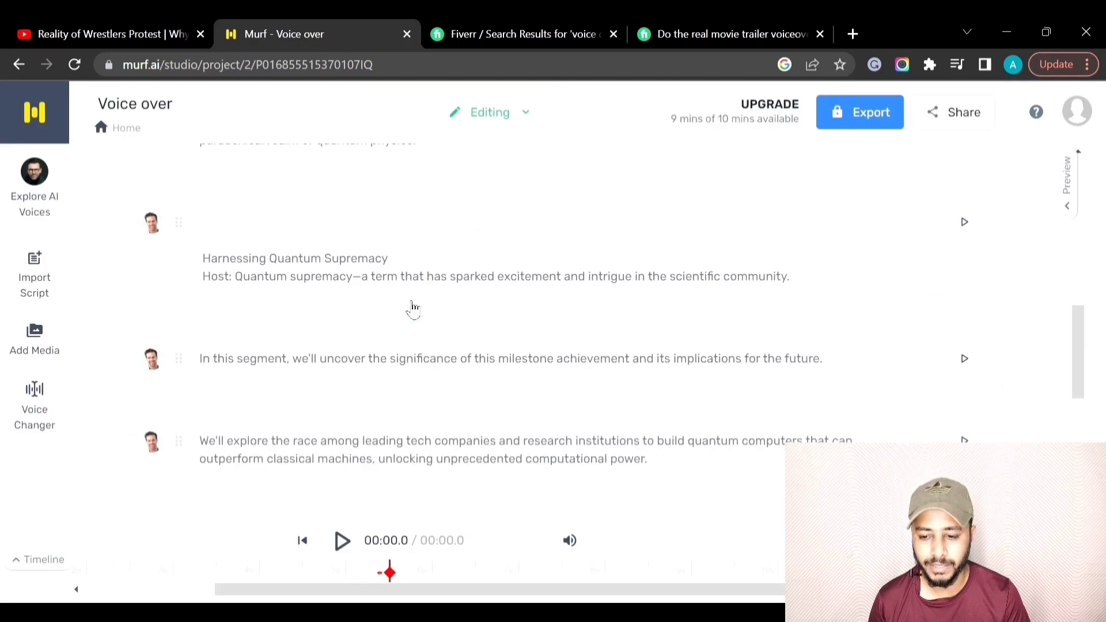
scroll(412, 311, up, 5)
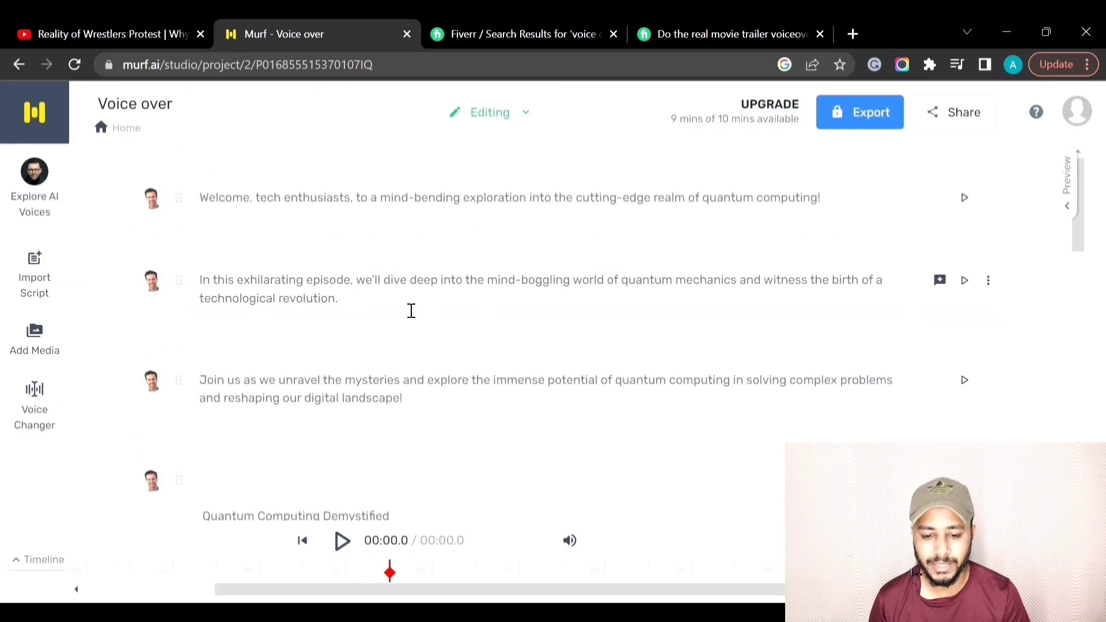
scroll(536, 451, down, 3)
scroll(537, 453, up, 3)
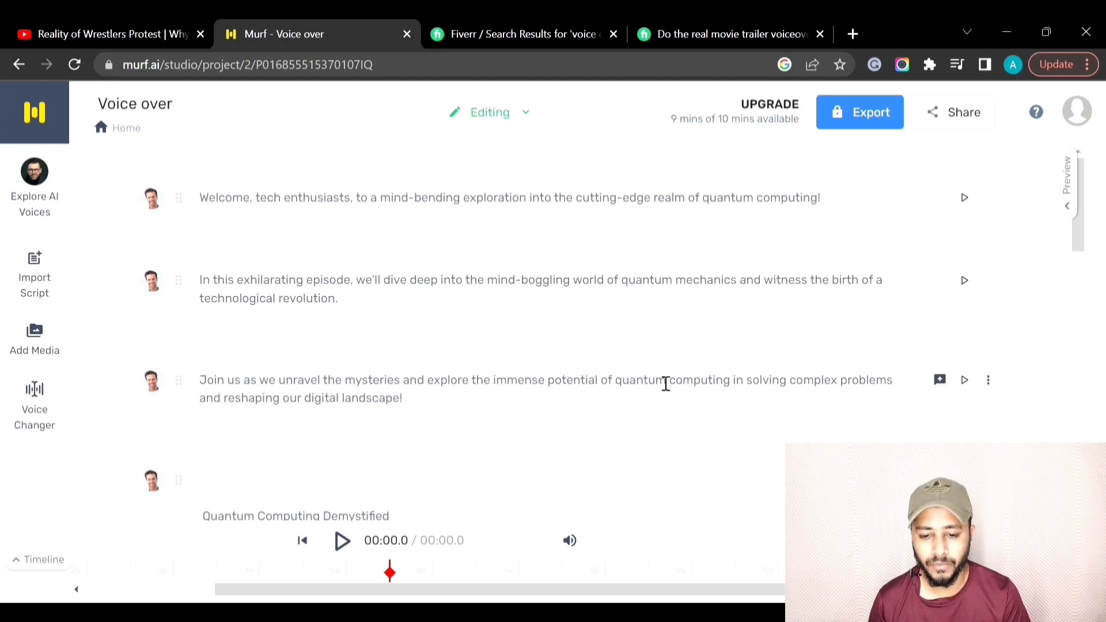
Generate and play Aiden's audio for the opening 'Welcome' sentence block.
click(966, 198)
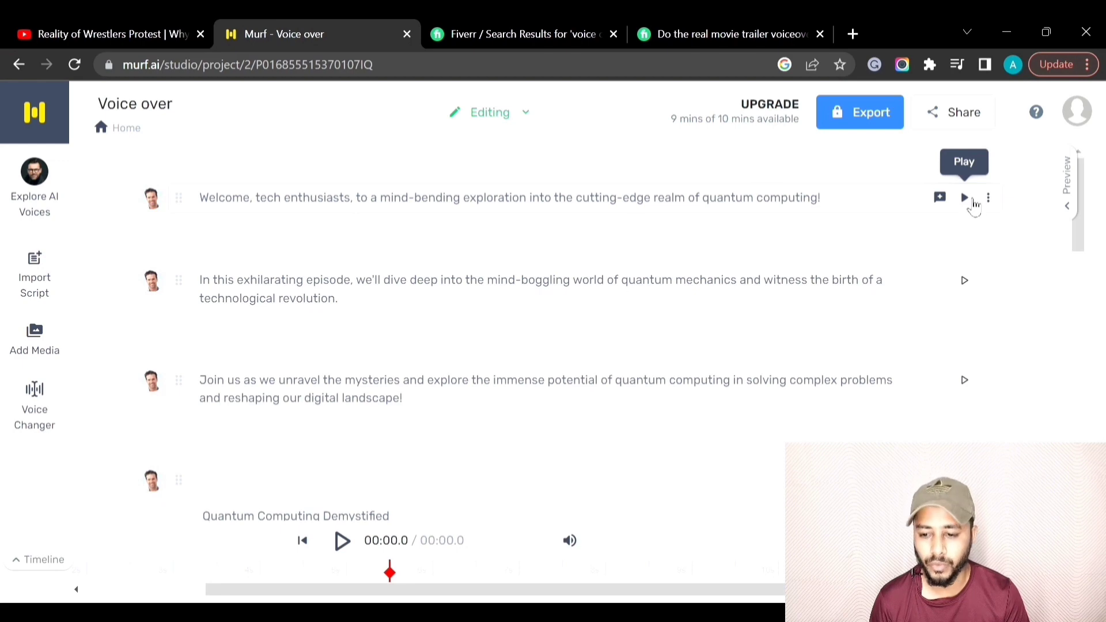
click(973, 202)
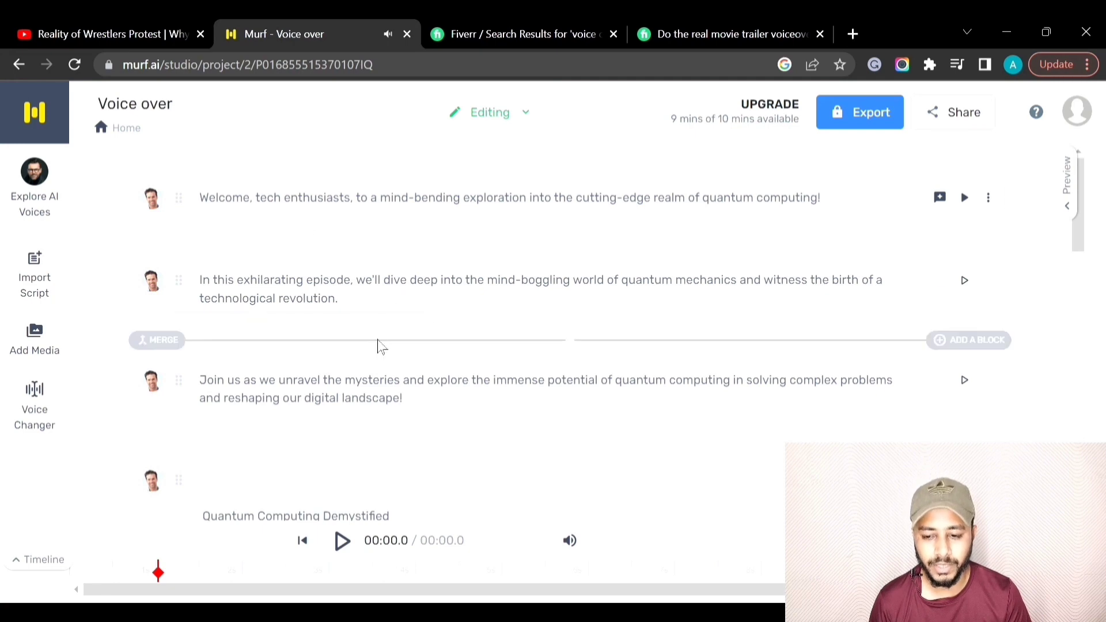
scroll(474, 376, down, 4)
scroll(475, 376, up, 4)
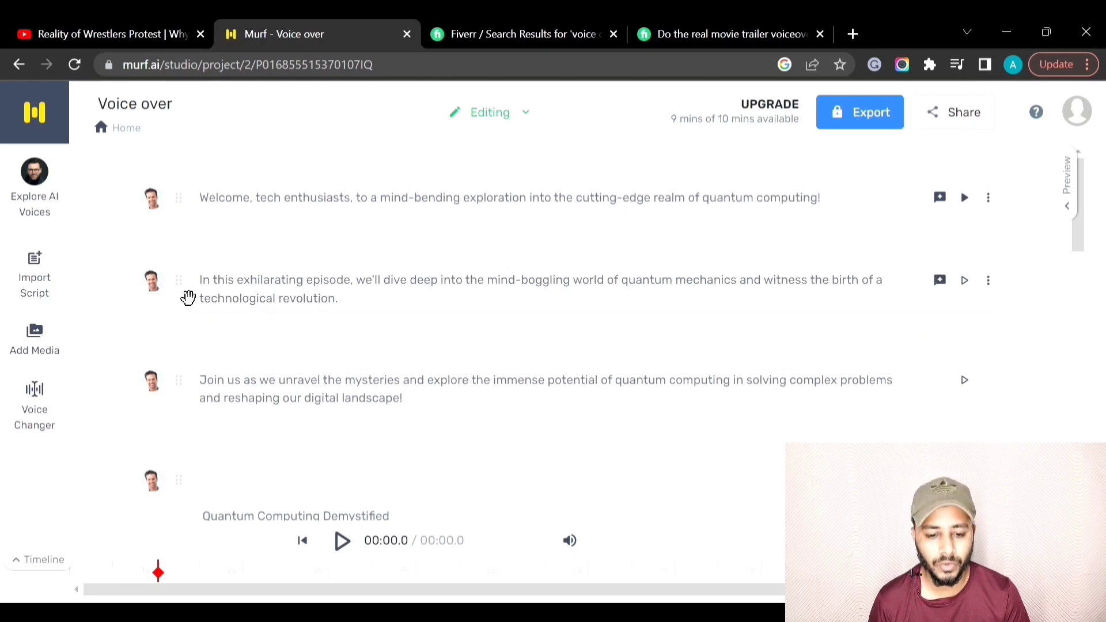
click(152, 282)
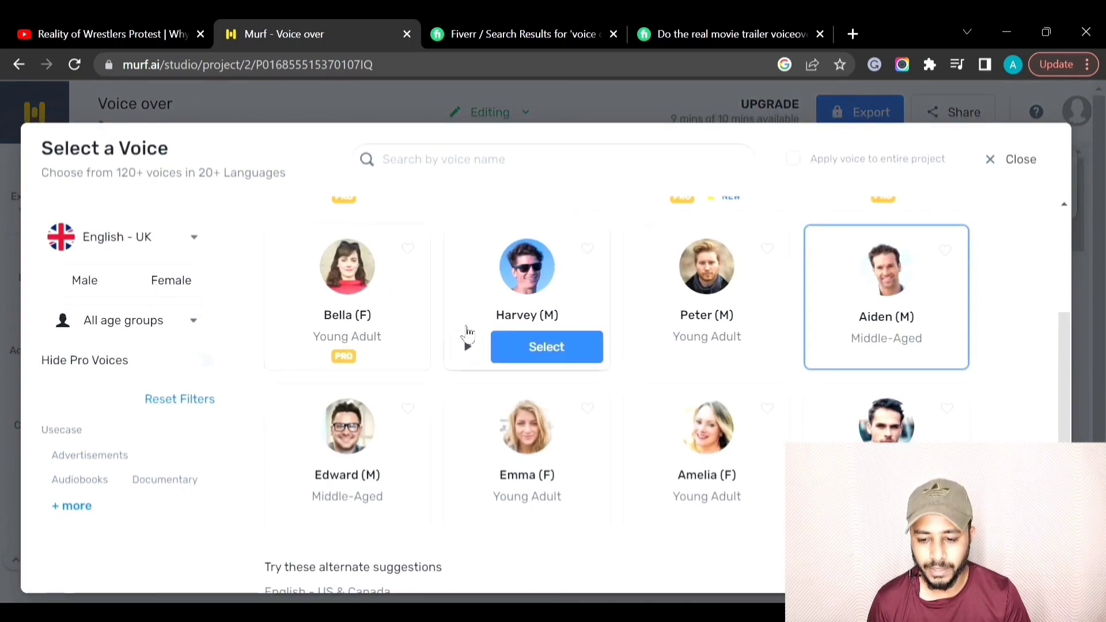
Give the second block the English - US & Canada voice Nate (M) and generate its audio.
scroll(468, 333, up, 5)
click(175, 249)
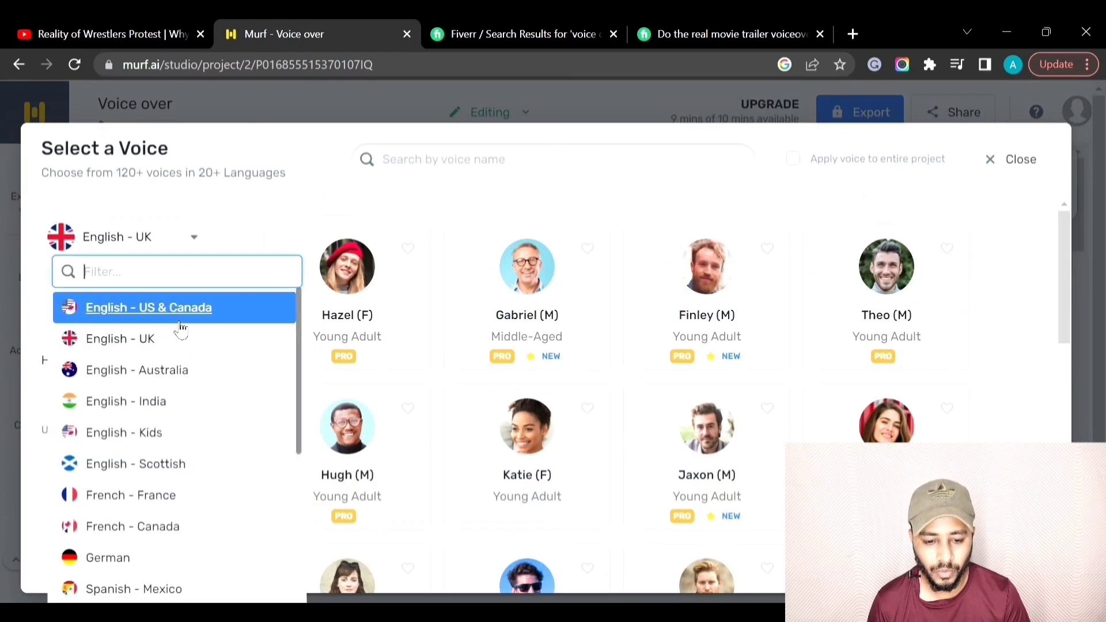
click(222, 315)
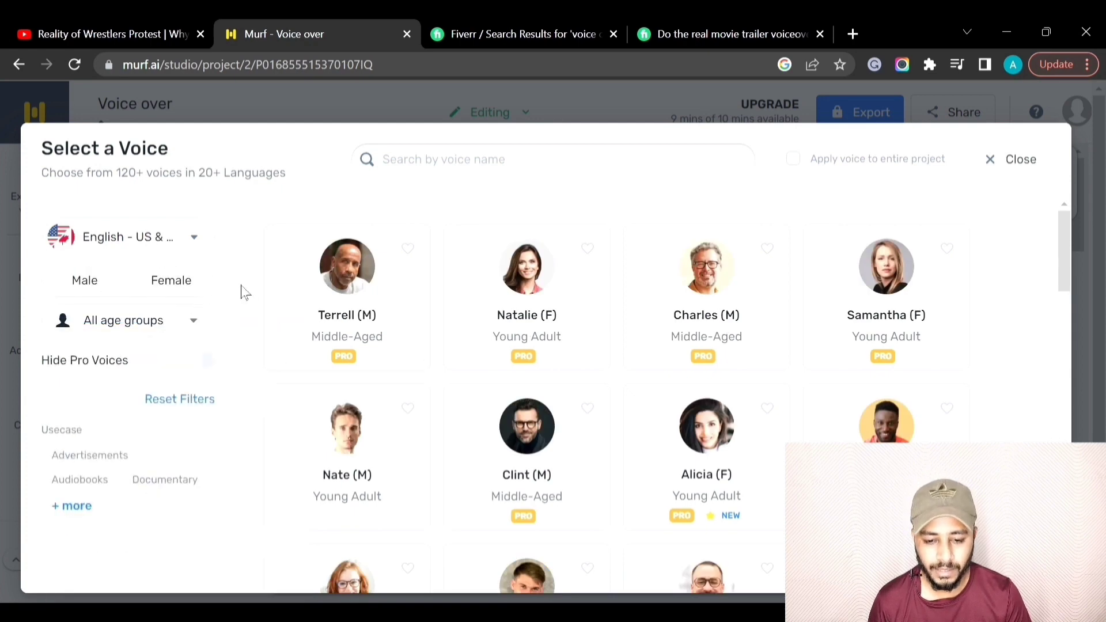
scroll(389, 316, down, 4)
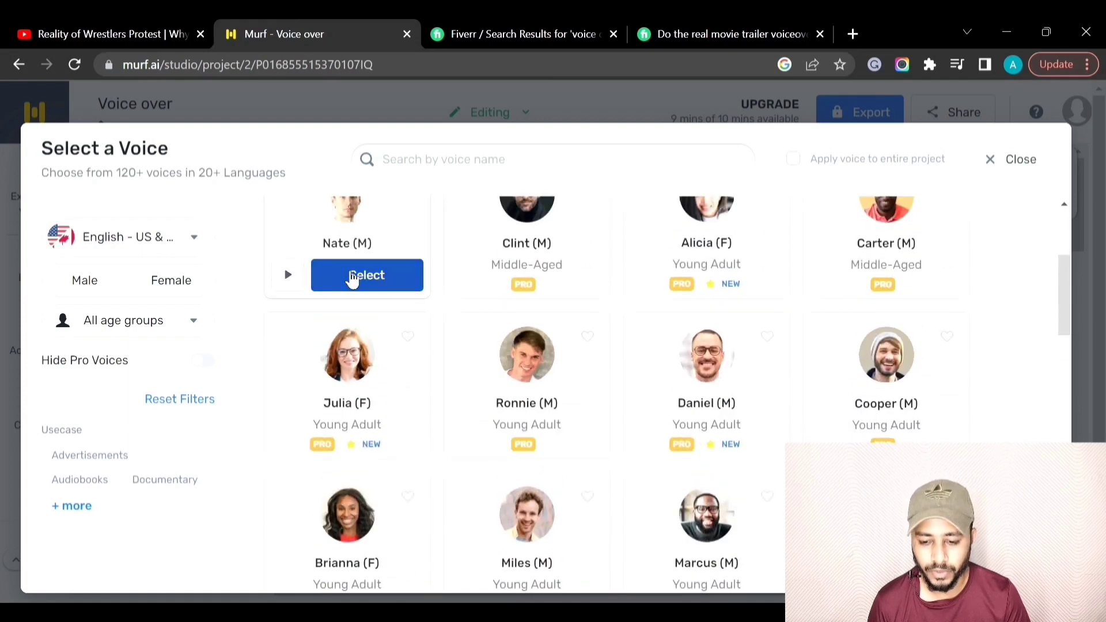
click(351, 277)
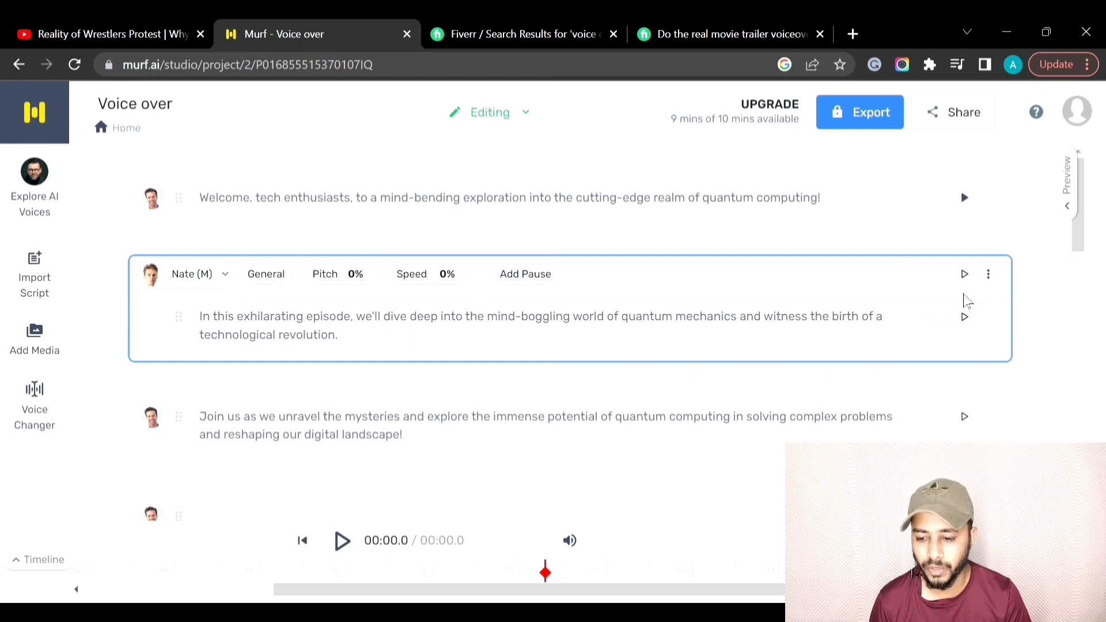
click(965, 318)
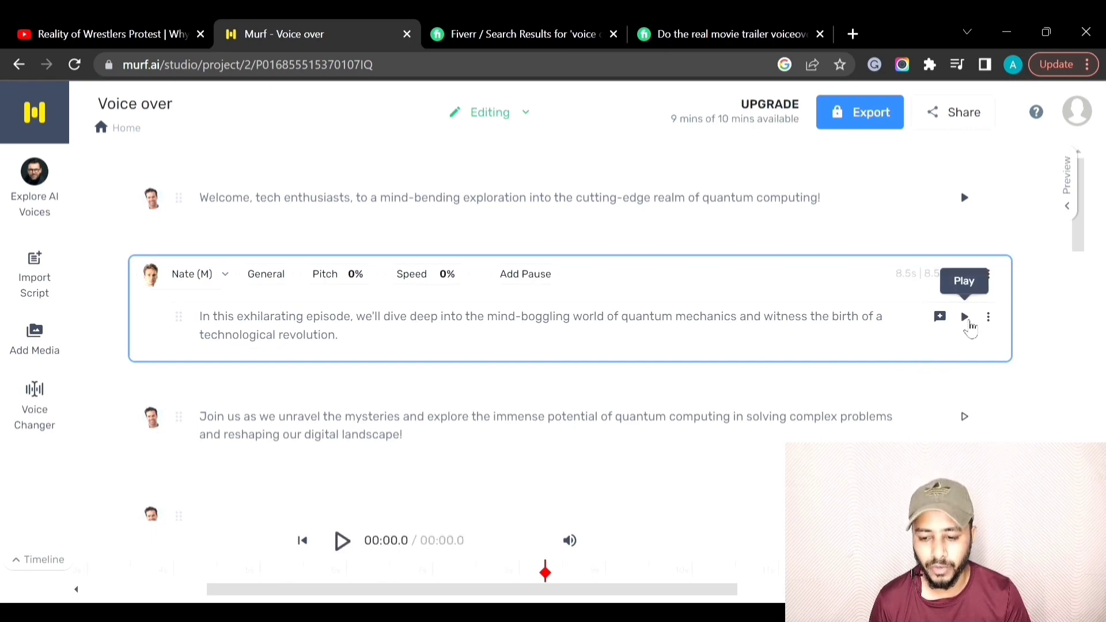
Preview the second block's voice, then play the full voice-over and stop it at 00:12.3.
click(966, 317)
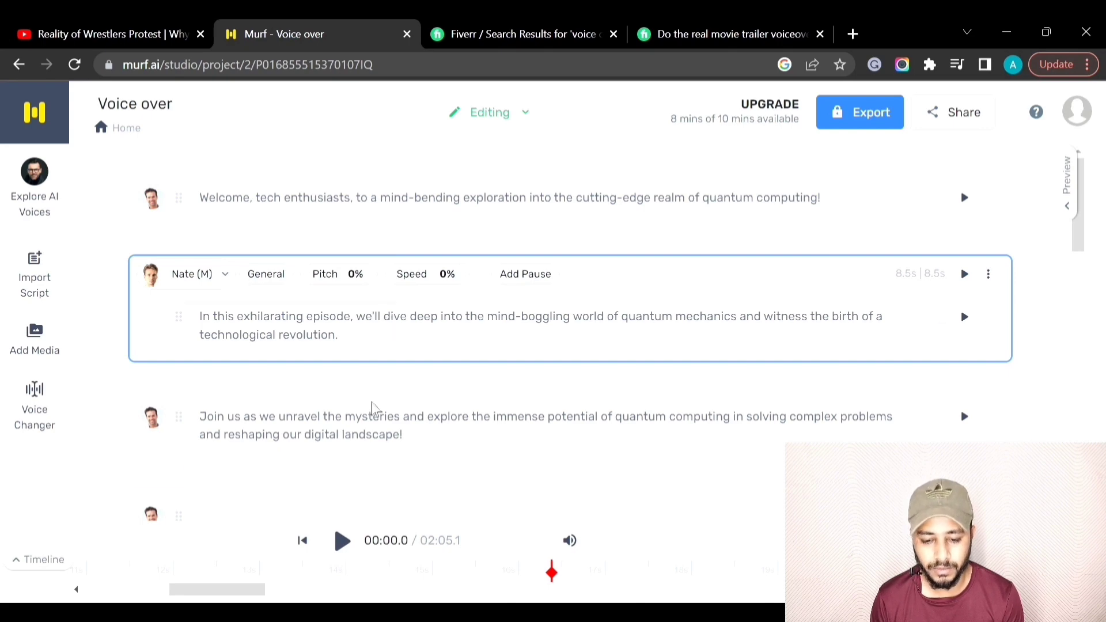
click(346, 539)
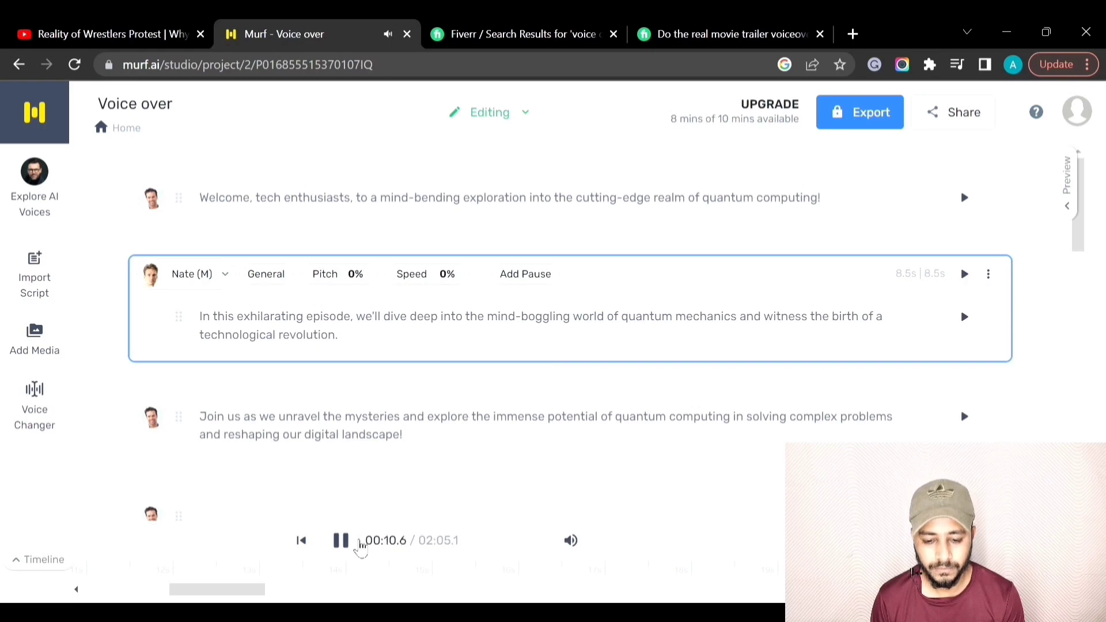
click(358, 543)
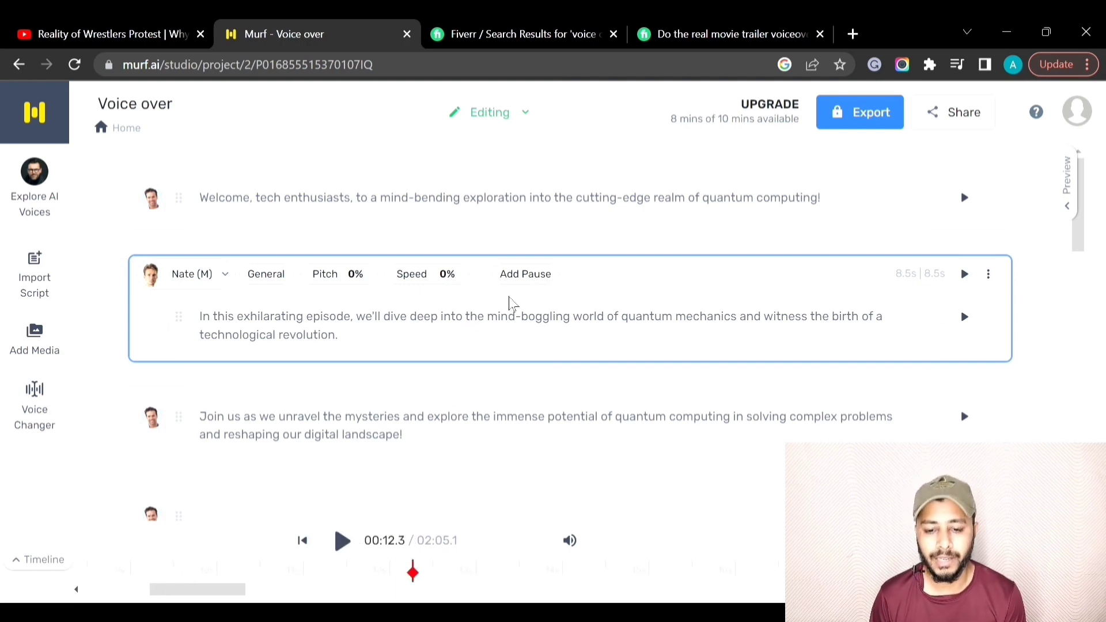
Bring up the Select Download Format dialog, offering Voice Only MP3 at Medium quality, Mono.
scroll(561, 315, down, 10)
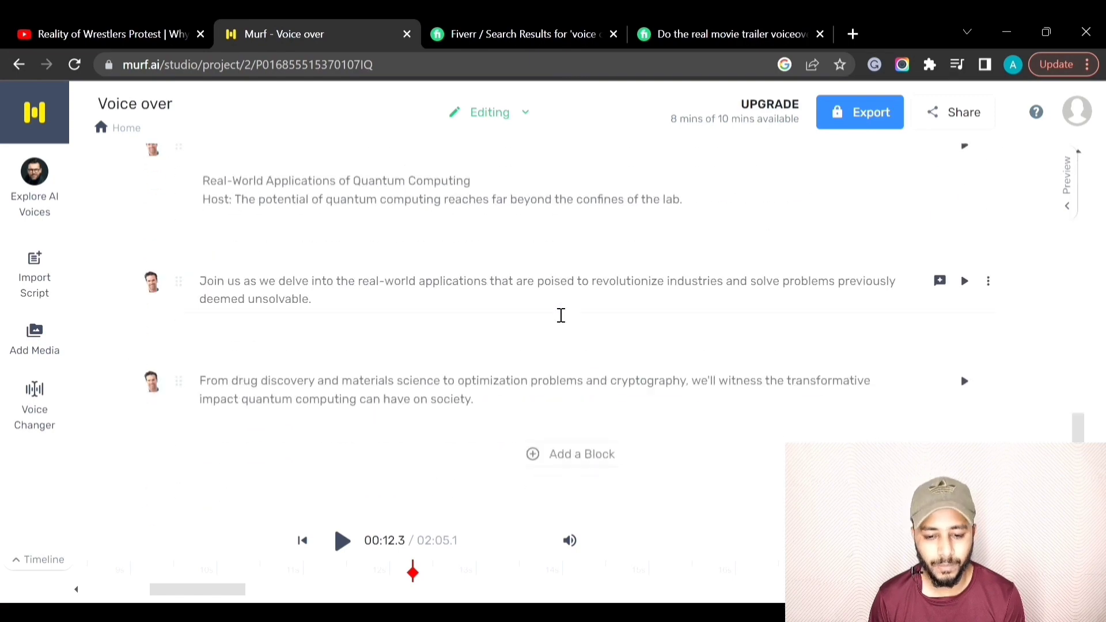
scroll(561, 315, up, 5)
scroll(561, 315, up, 5)
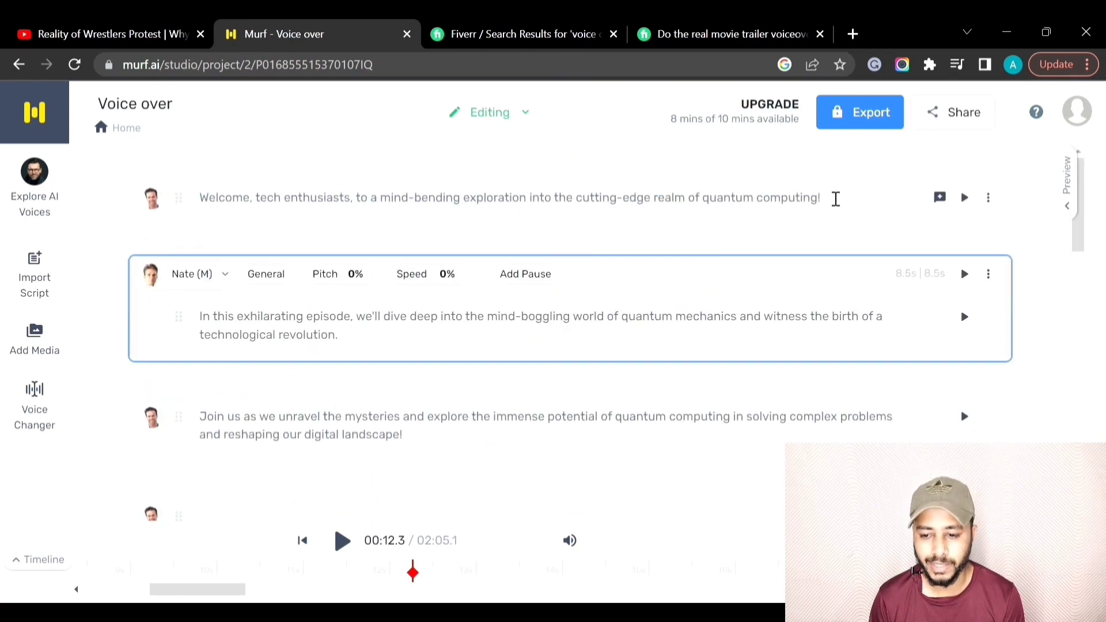
click(854, 124)
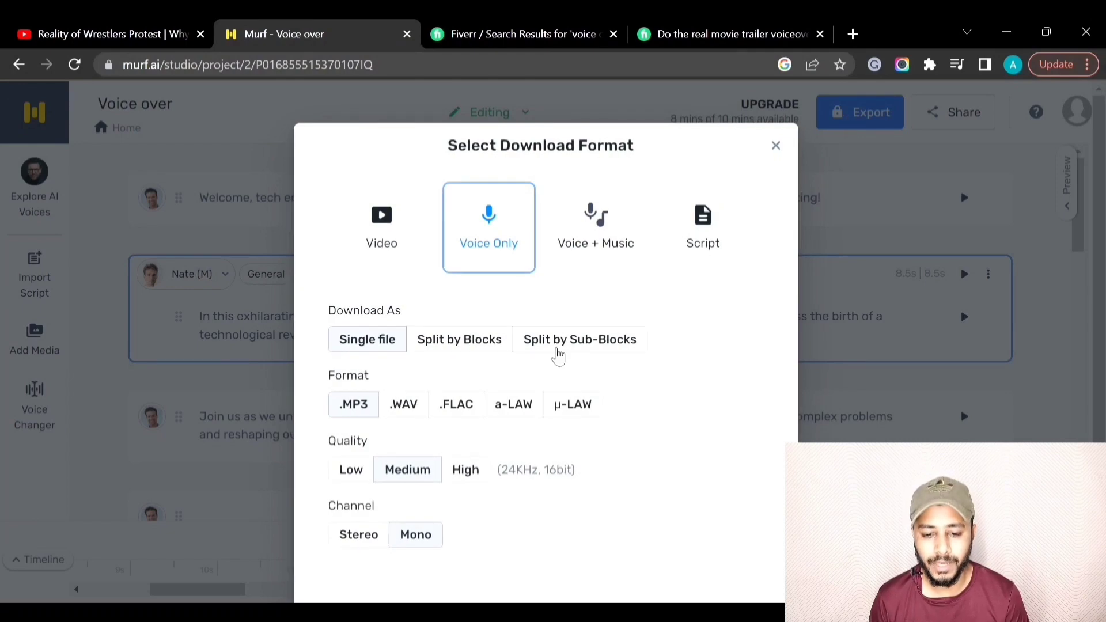
click(390, 229)
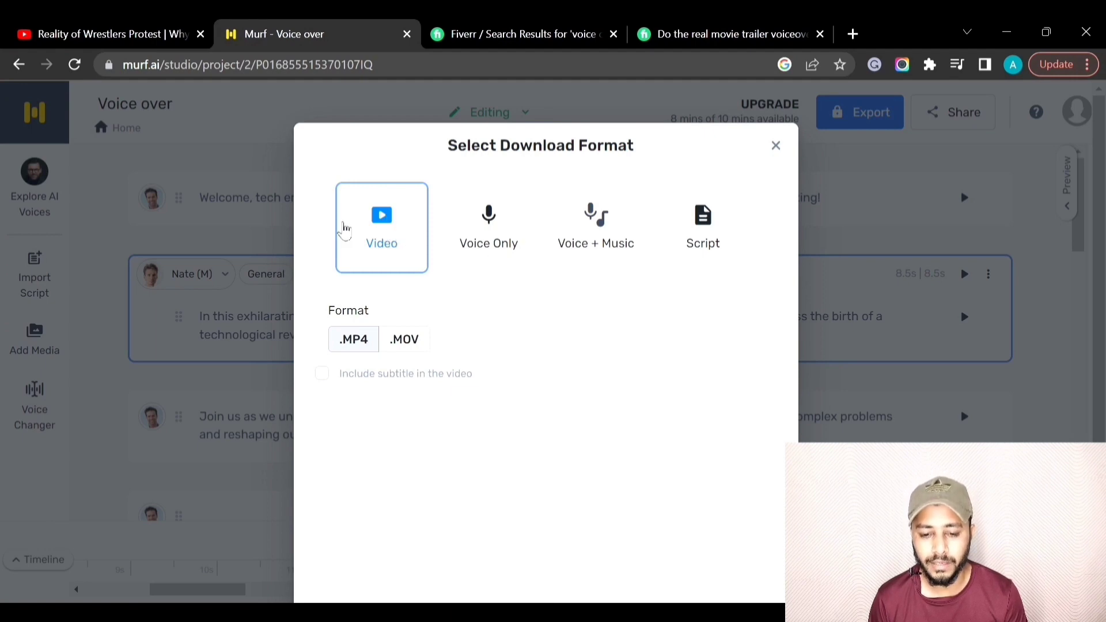
click(502, 226)
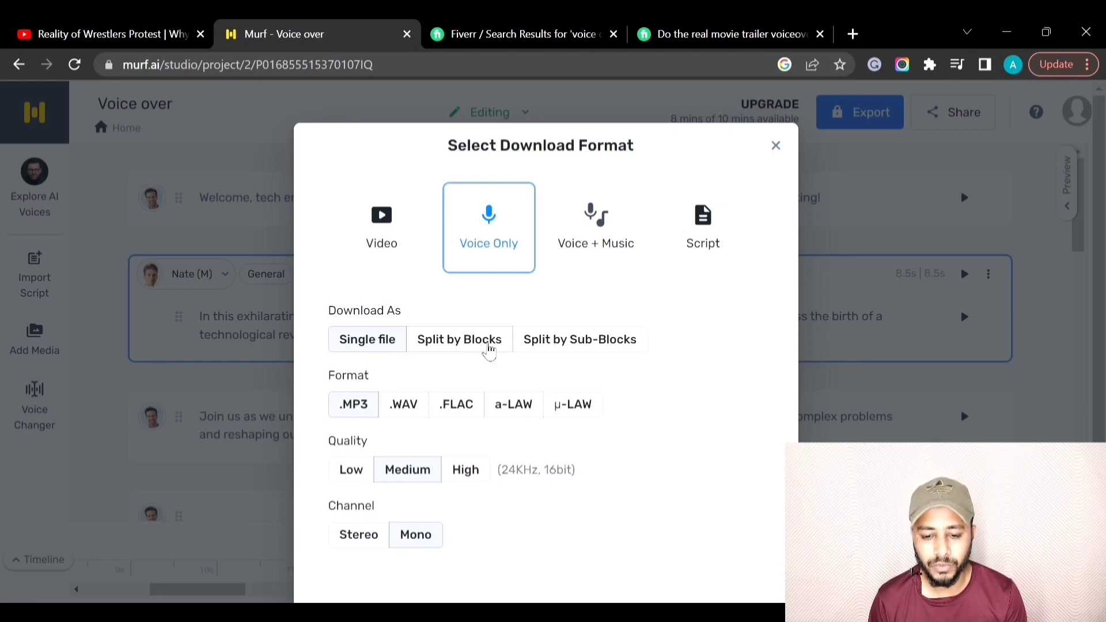
click(489, 349)
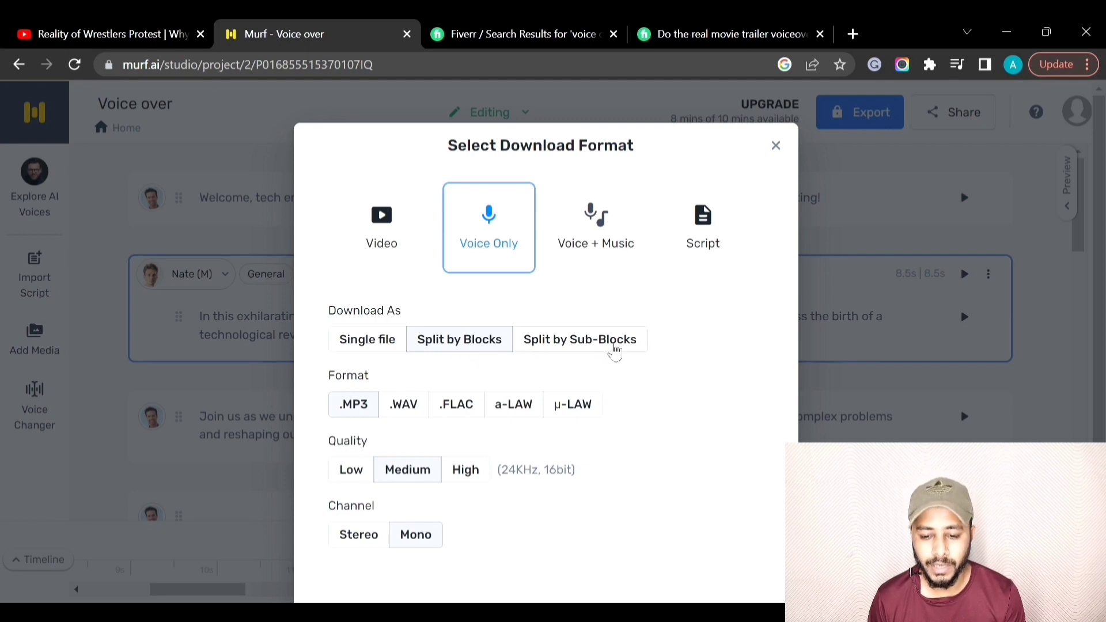
click(615, 351)
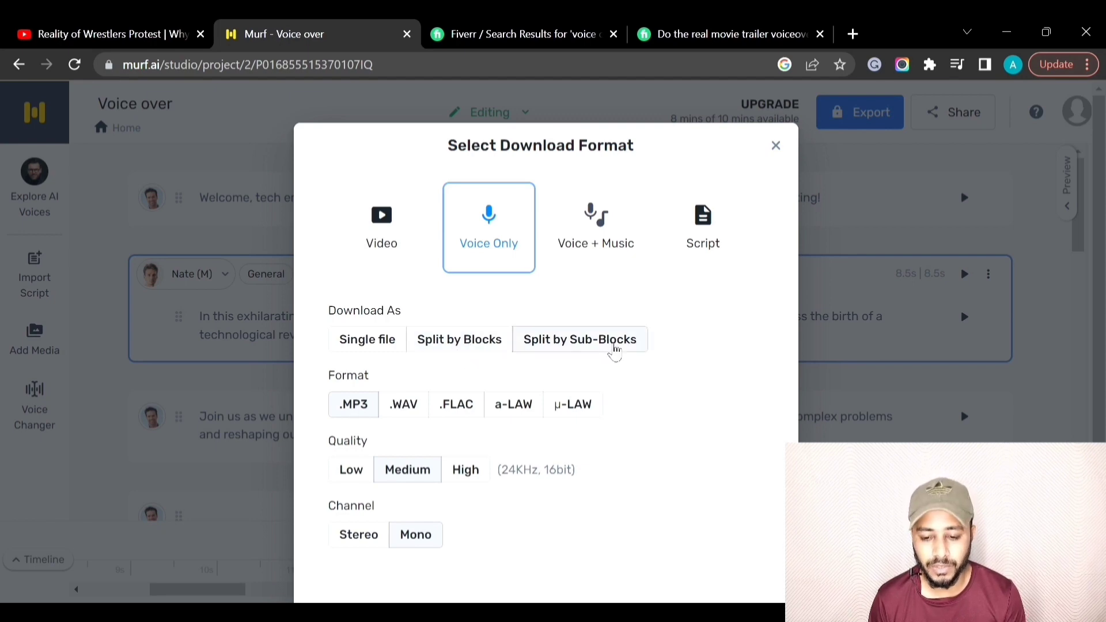
click(374, 344)
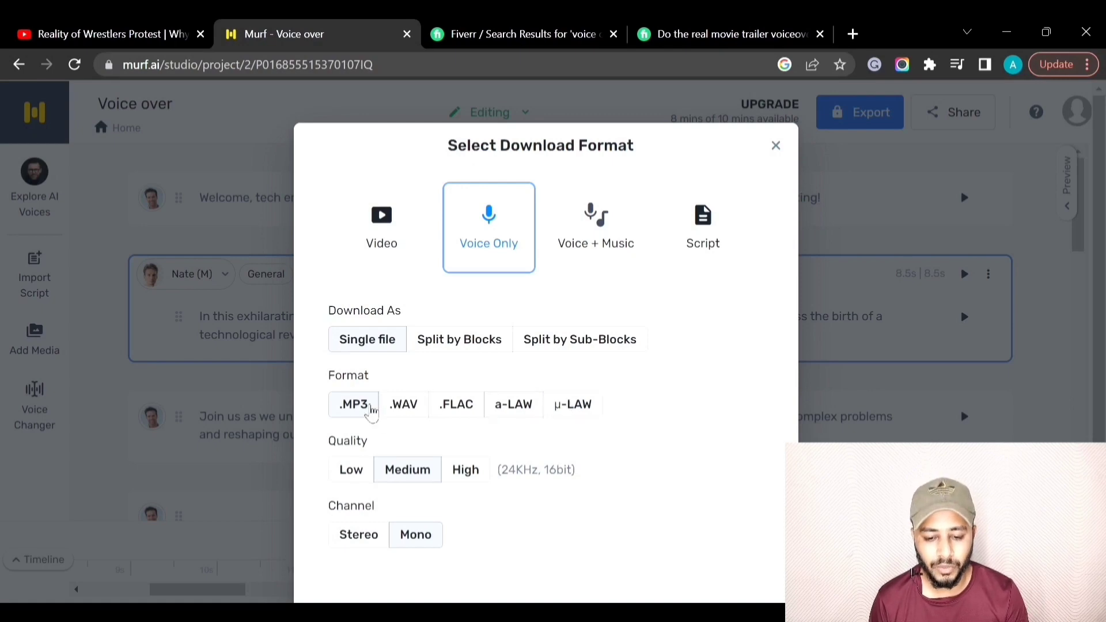
scroll(559, 366, down, 2)
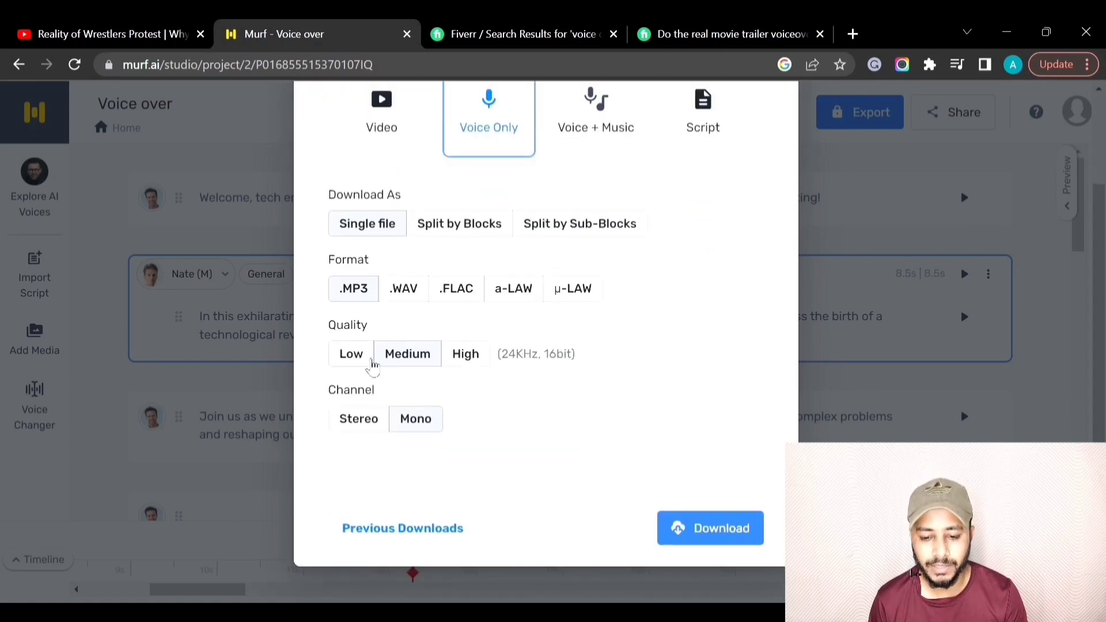
click(480, 364)
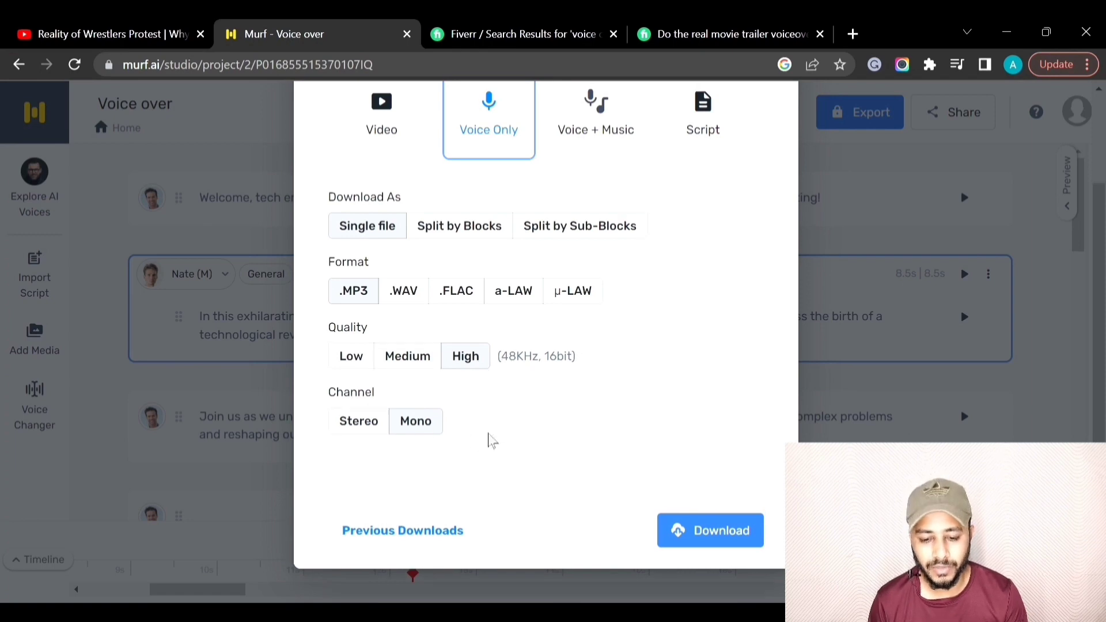
scroll(489, 440, up, 2)
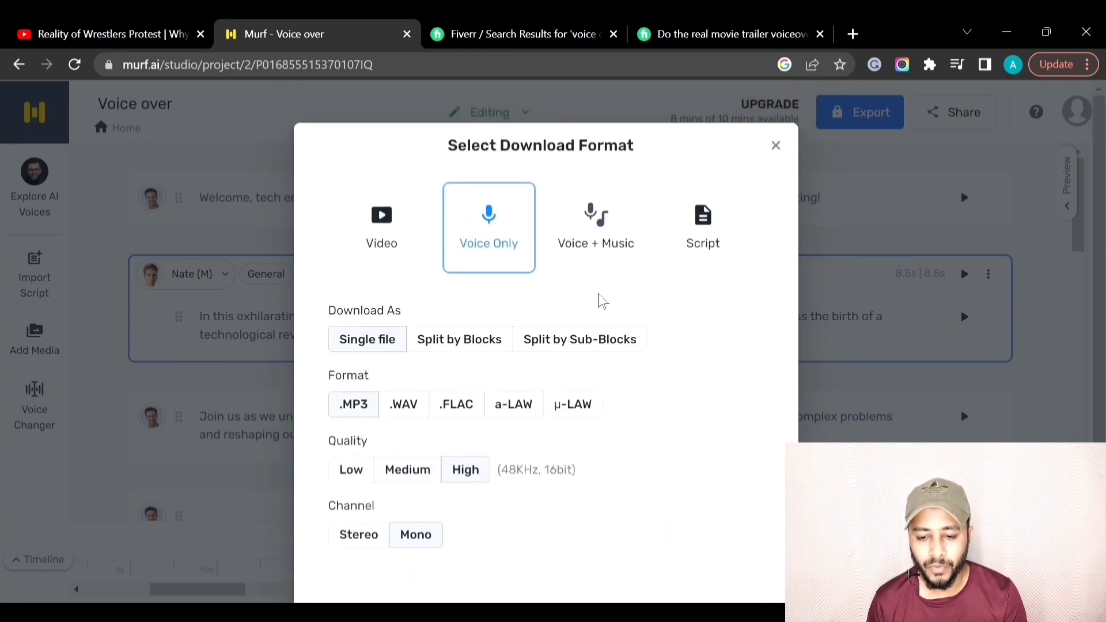
click(608, 223)
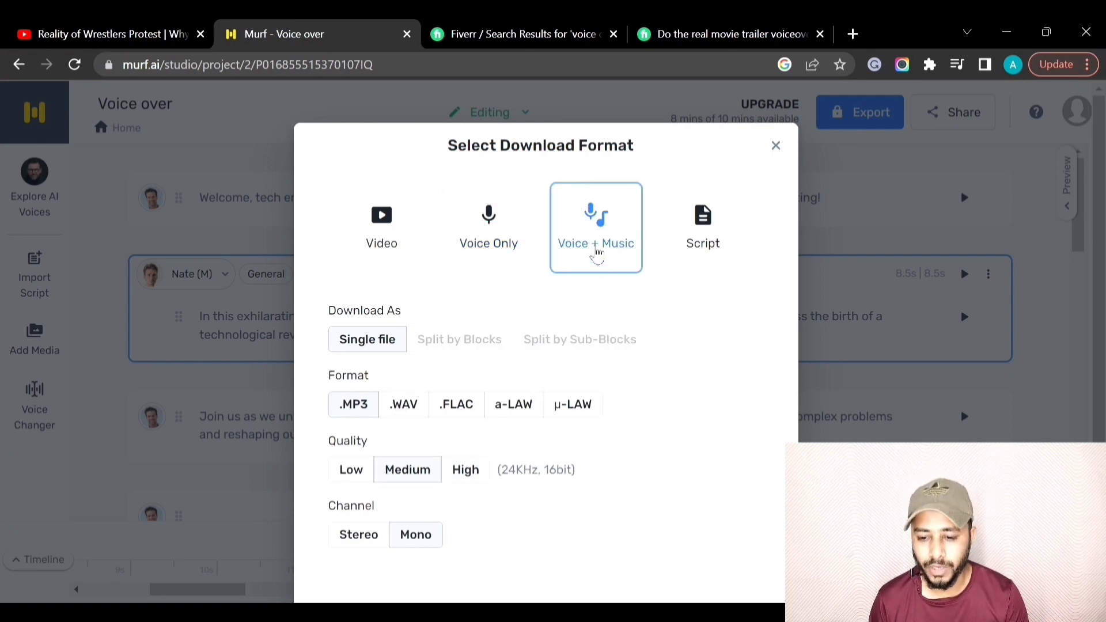
click(776, 145)
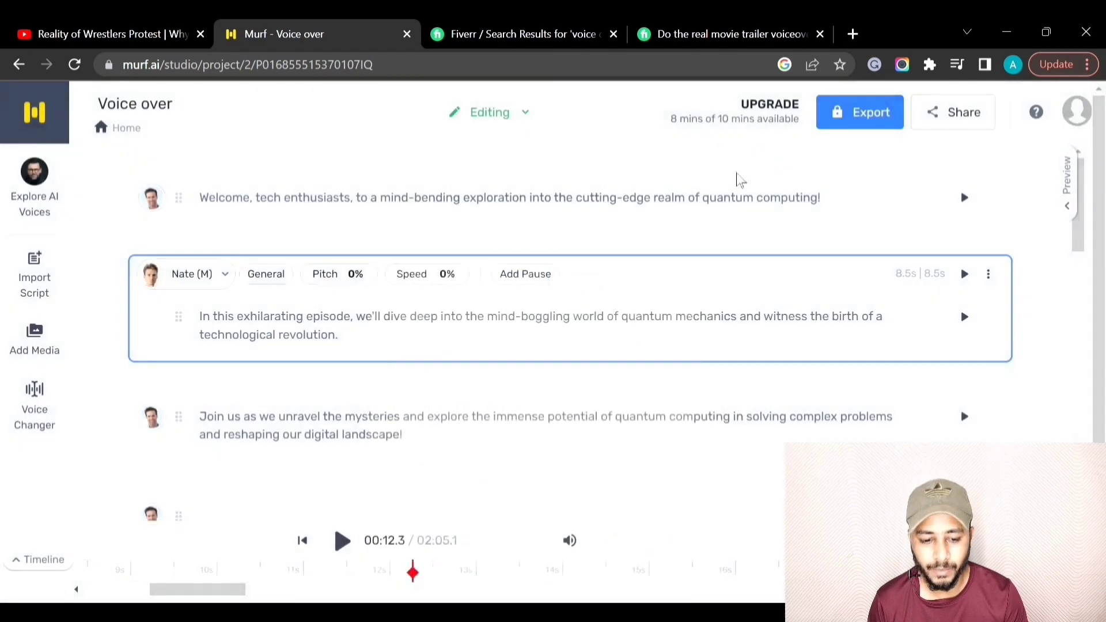
click(46, 348)
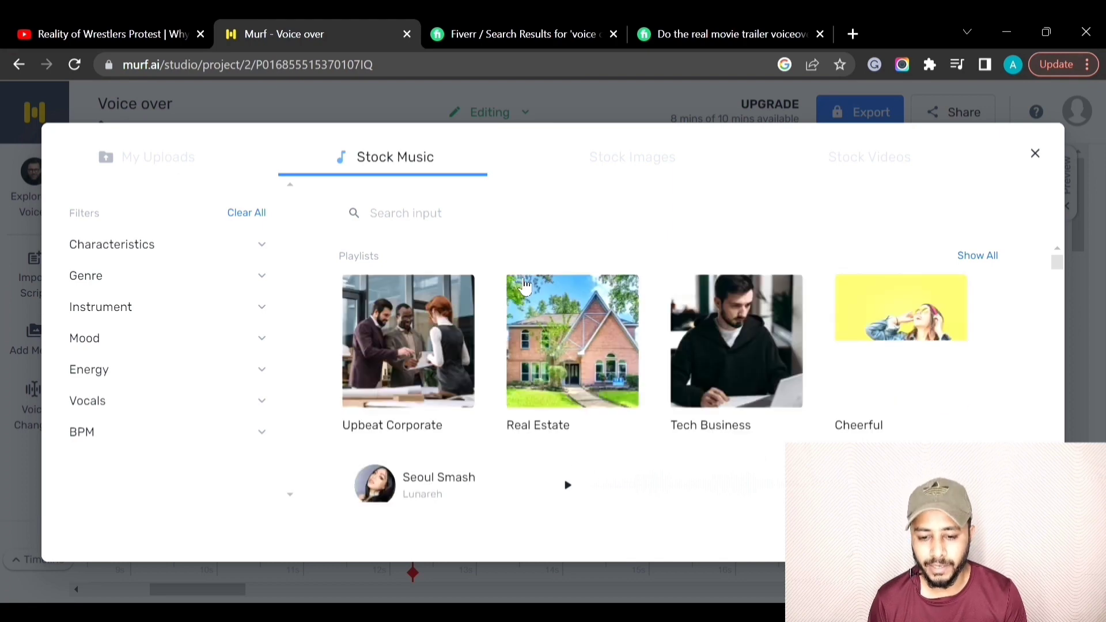
scroll(528, 311, down, 5)
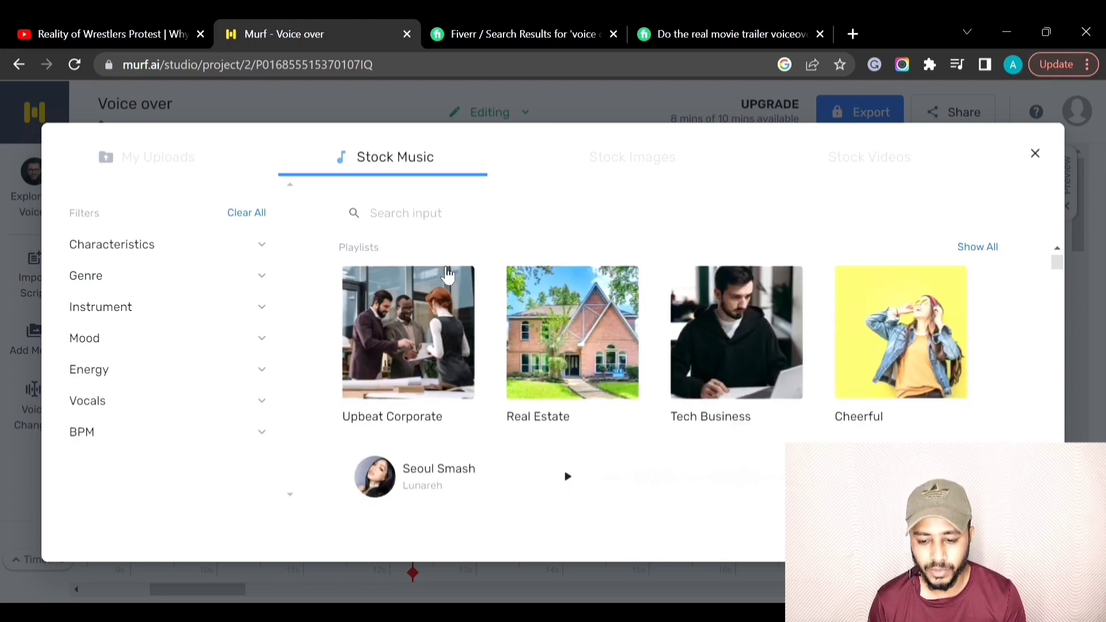
scroll(469, 351, down, 12)
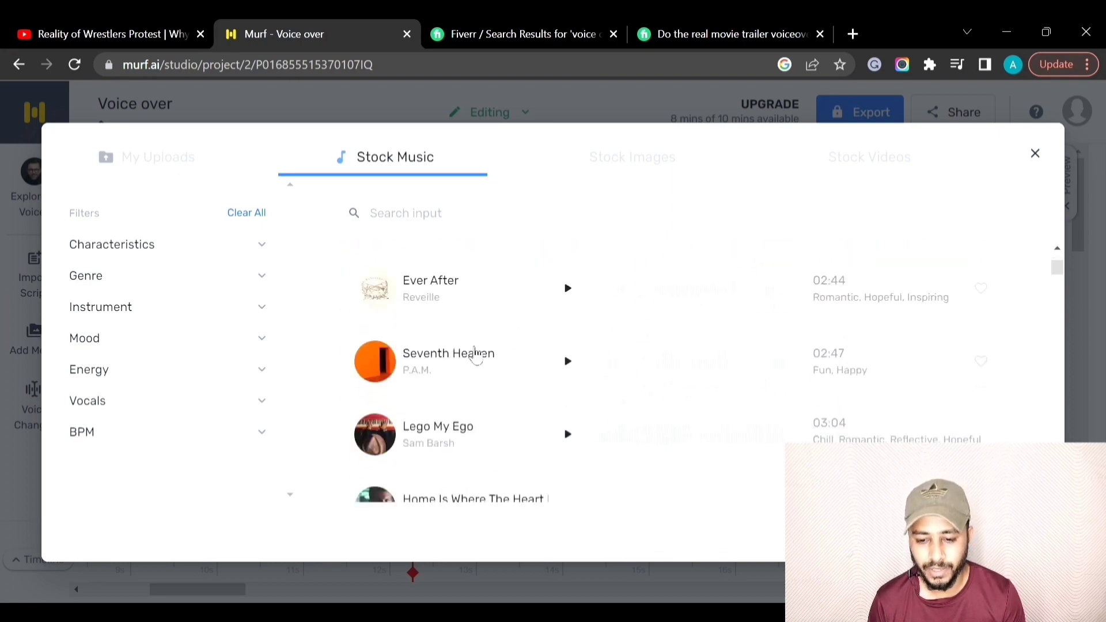
scroll(470, 353, down, 4)
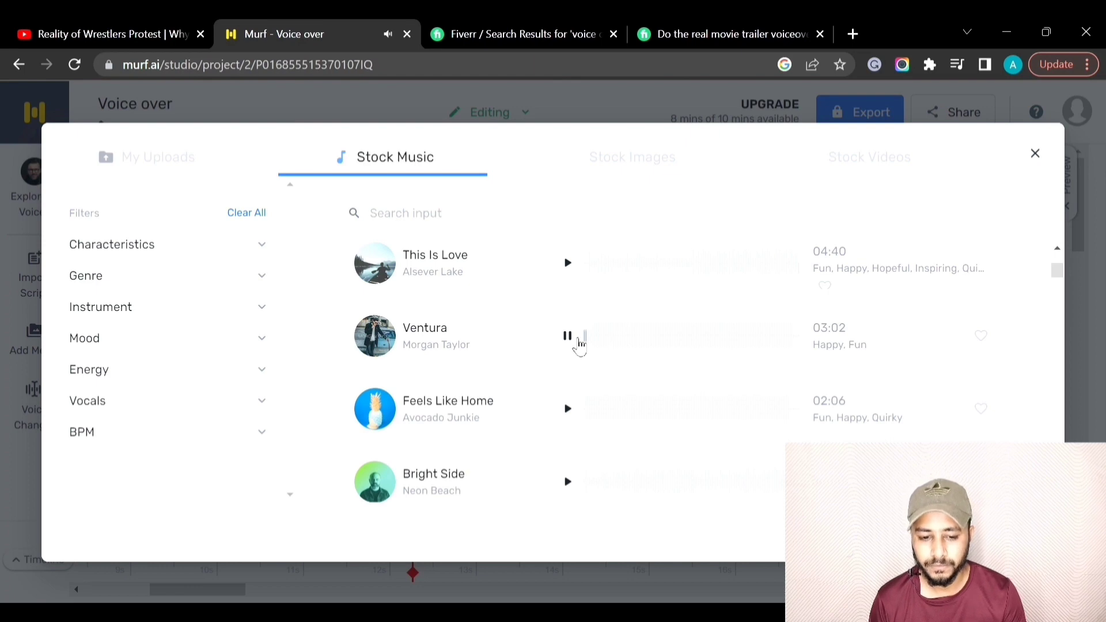
click(578, 340)
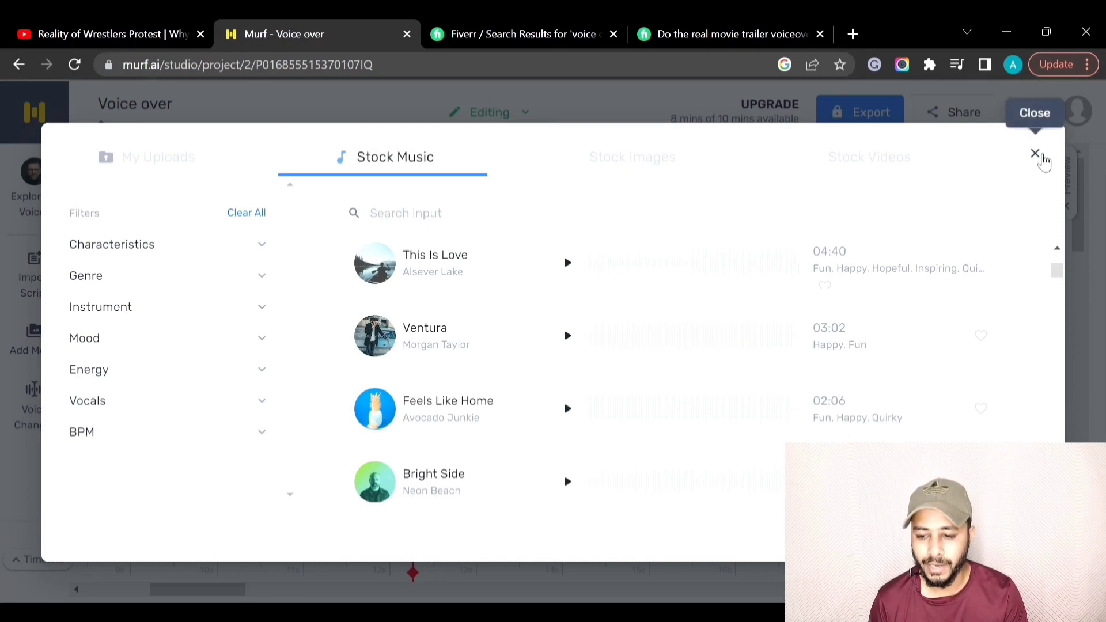
click(1036, 154)
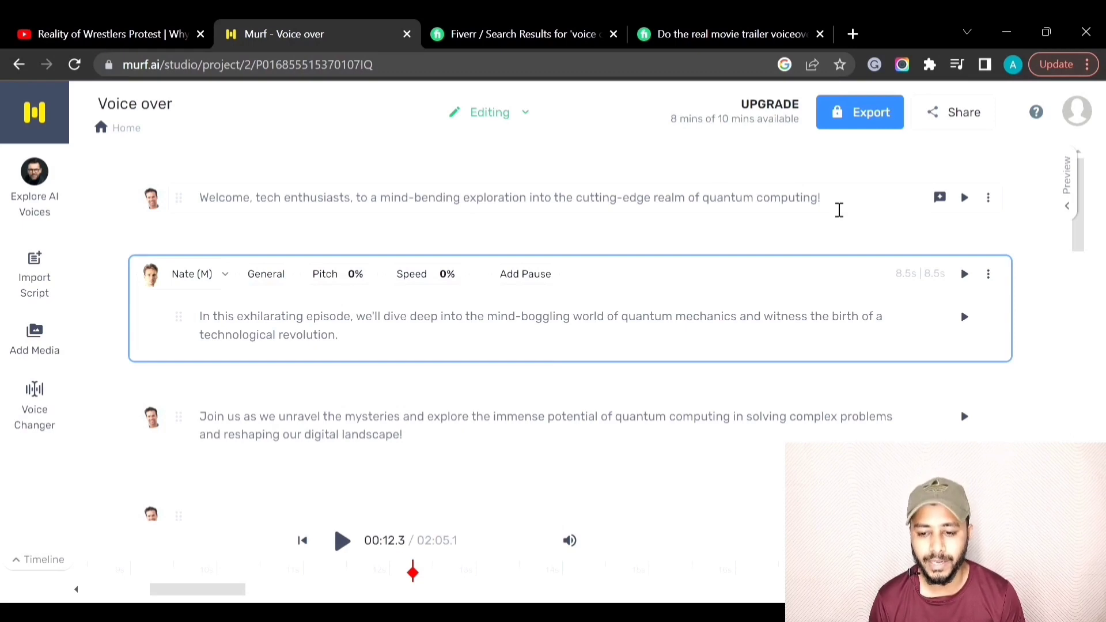
Reopen the media library via Add Media and switch to the empty My Uploads section.
mouse_move(483, 383)
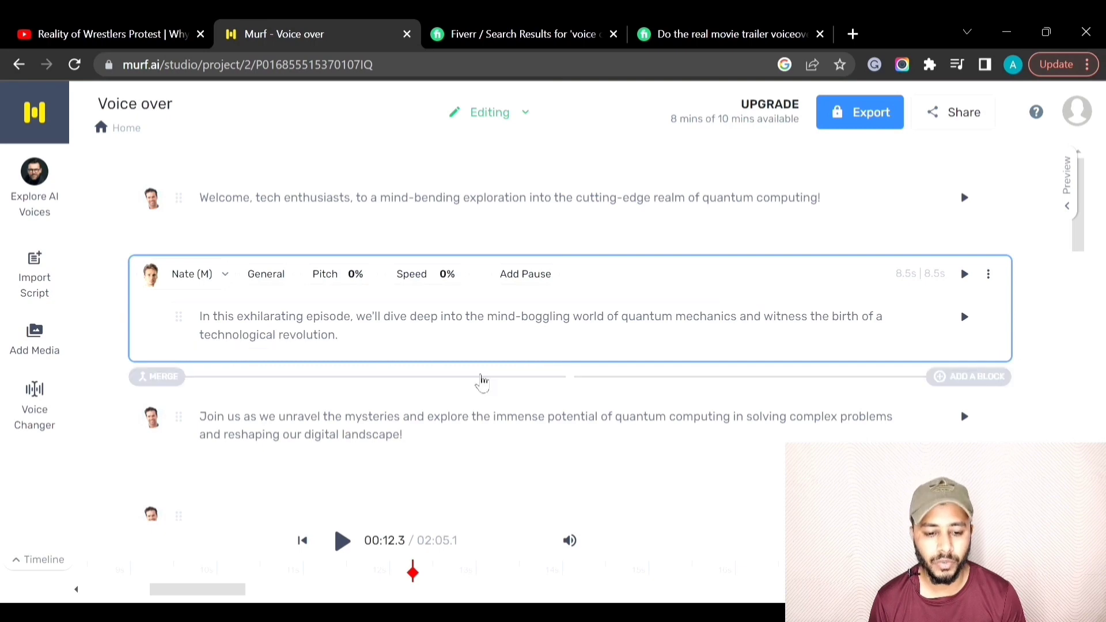
click(34, 344)
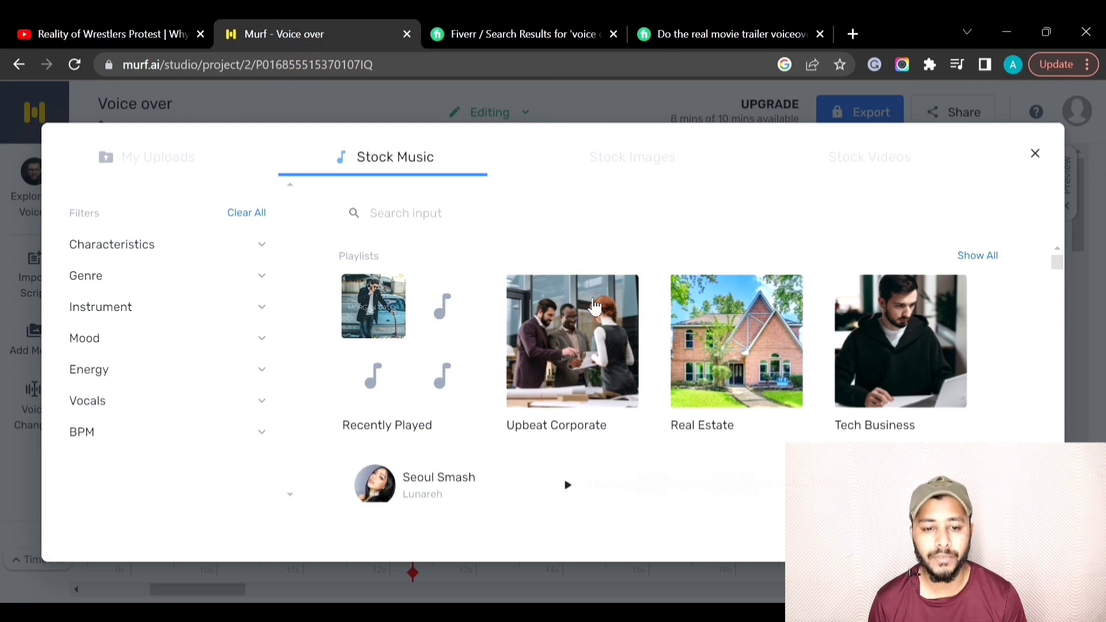
click(164, 162)
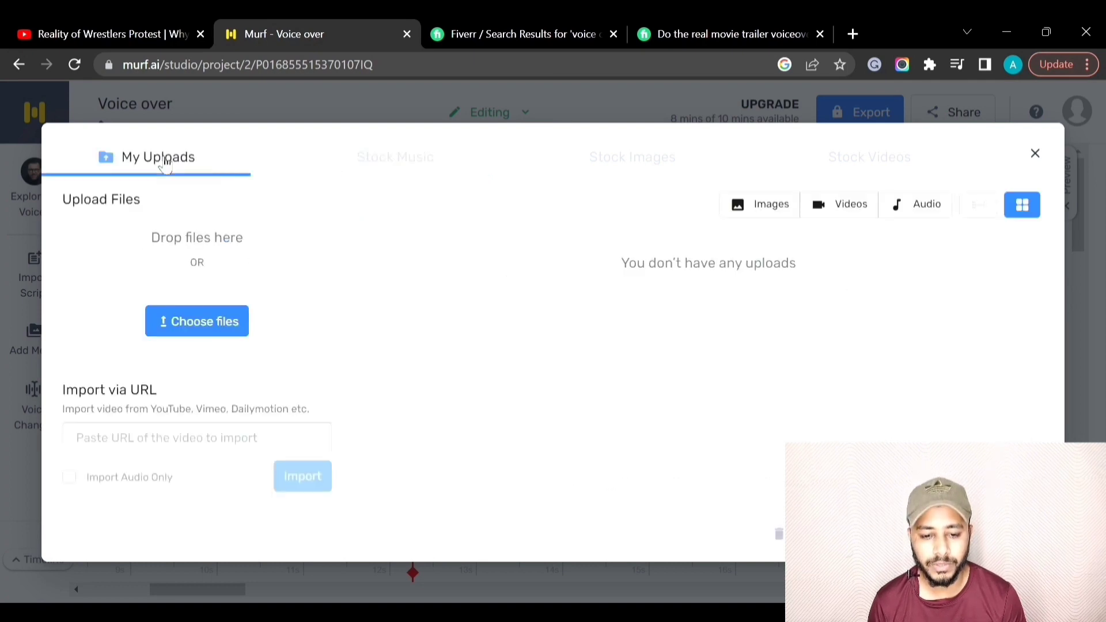